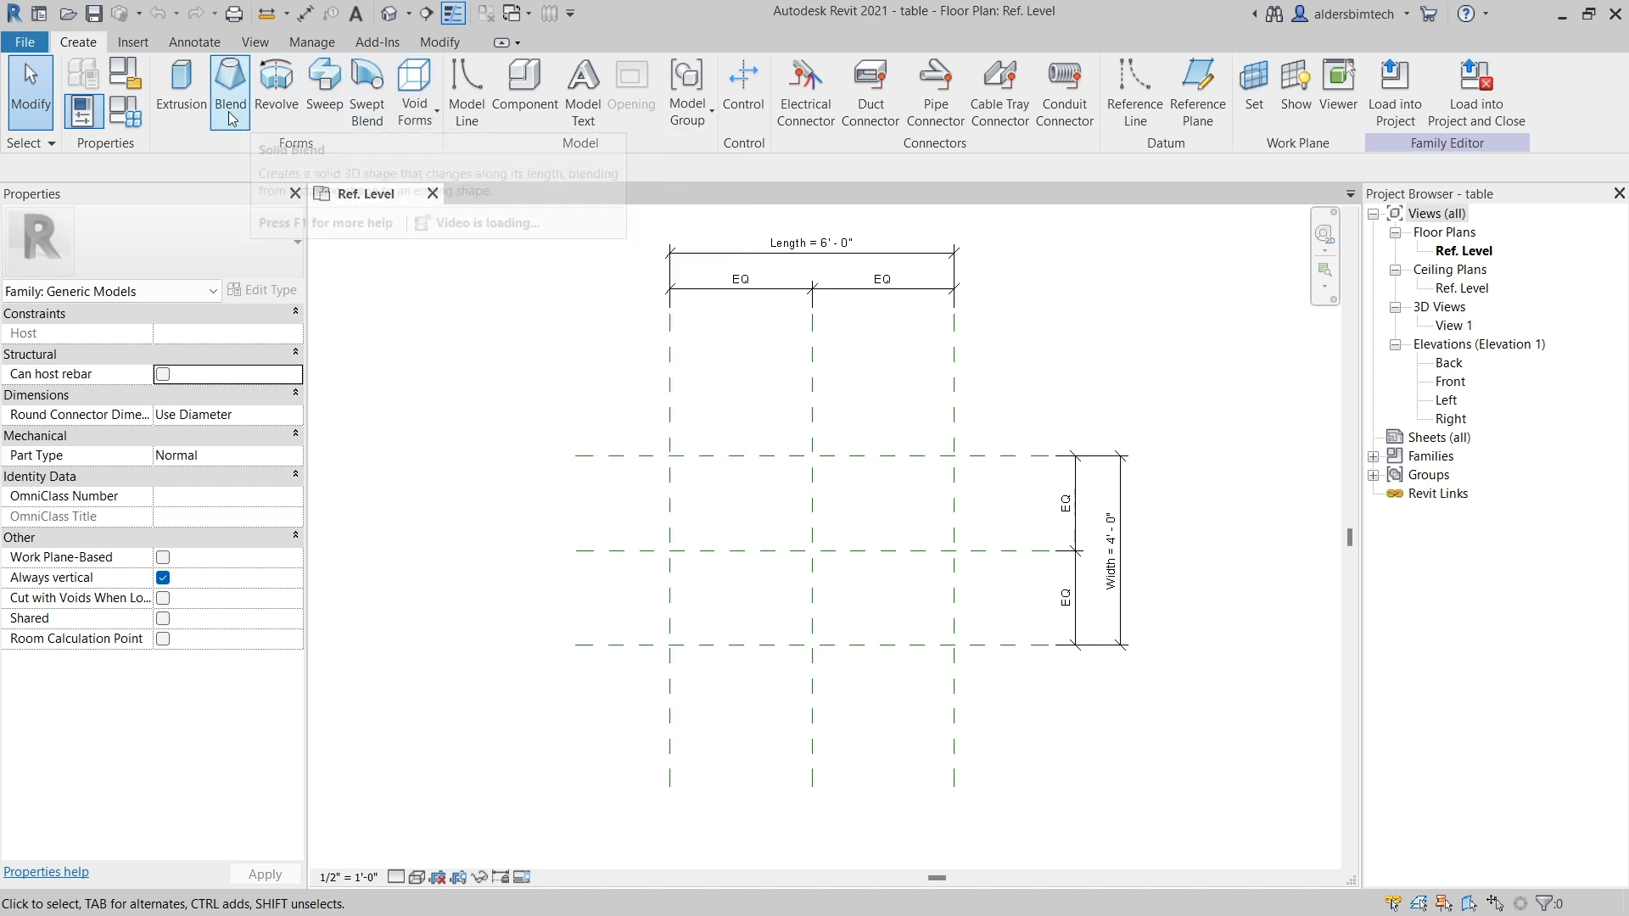
Start an extrusion and sketch a 6' by 4' rectangle between the intersections of the outer reference planes.
click(182, 85)
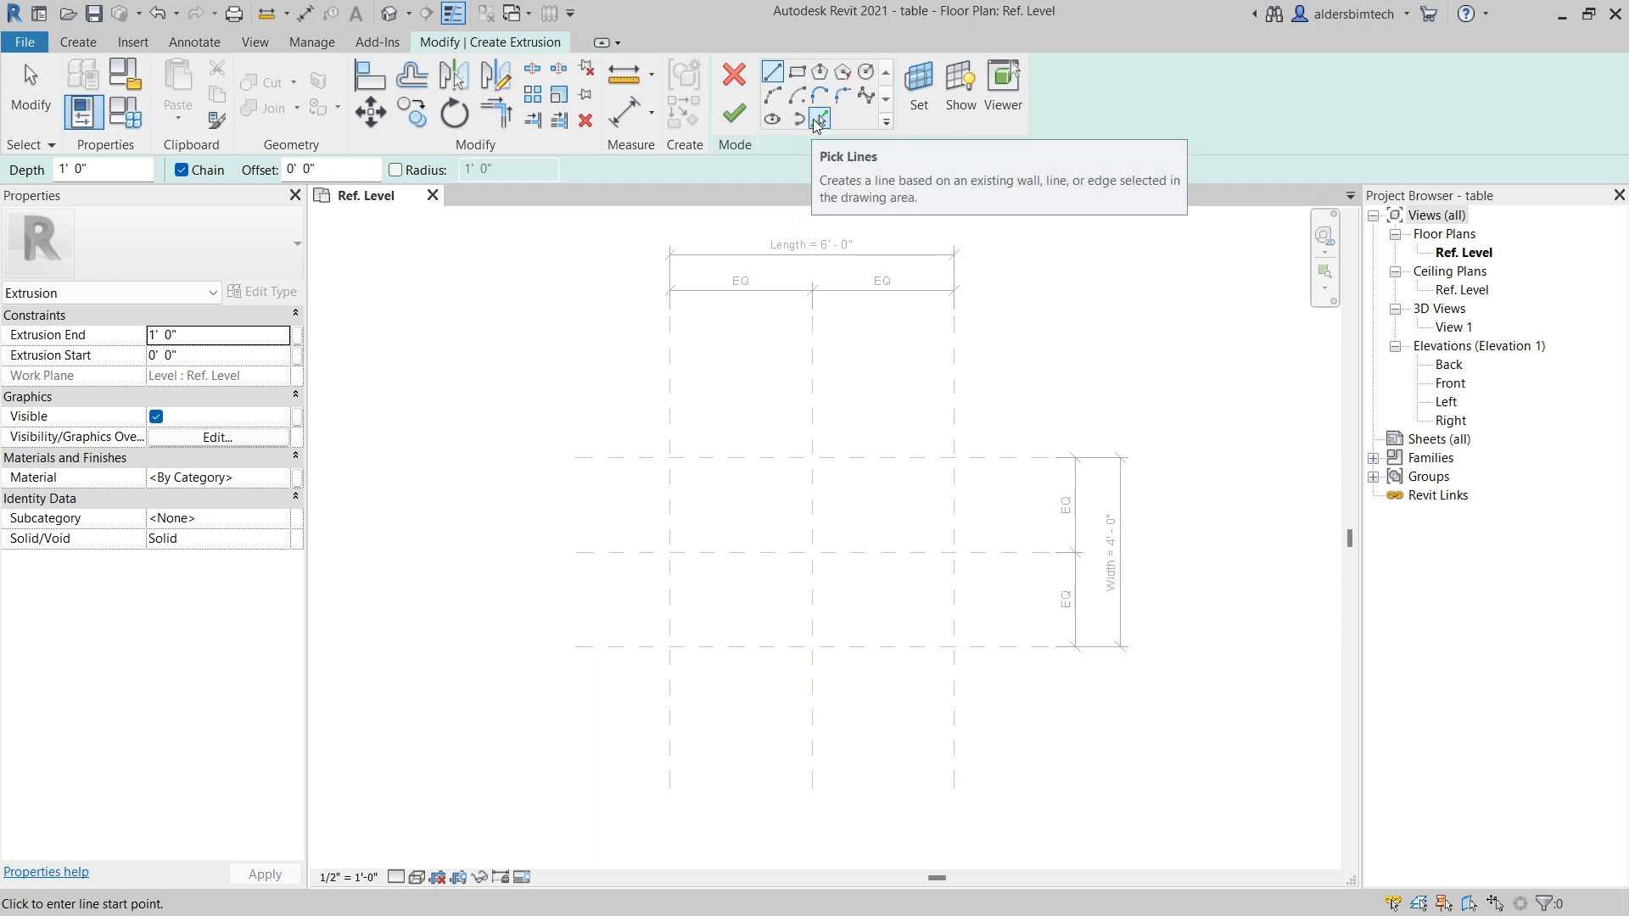
click(795, 73)
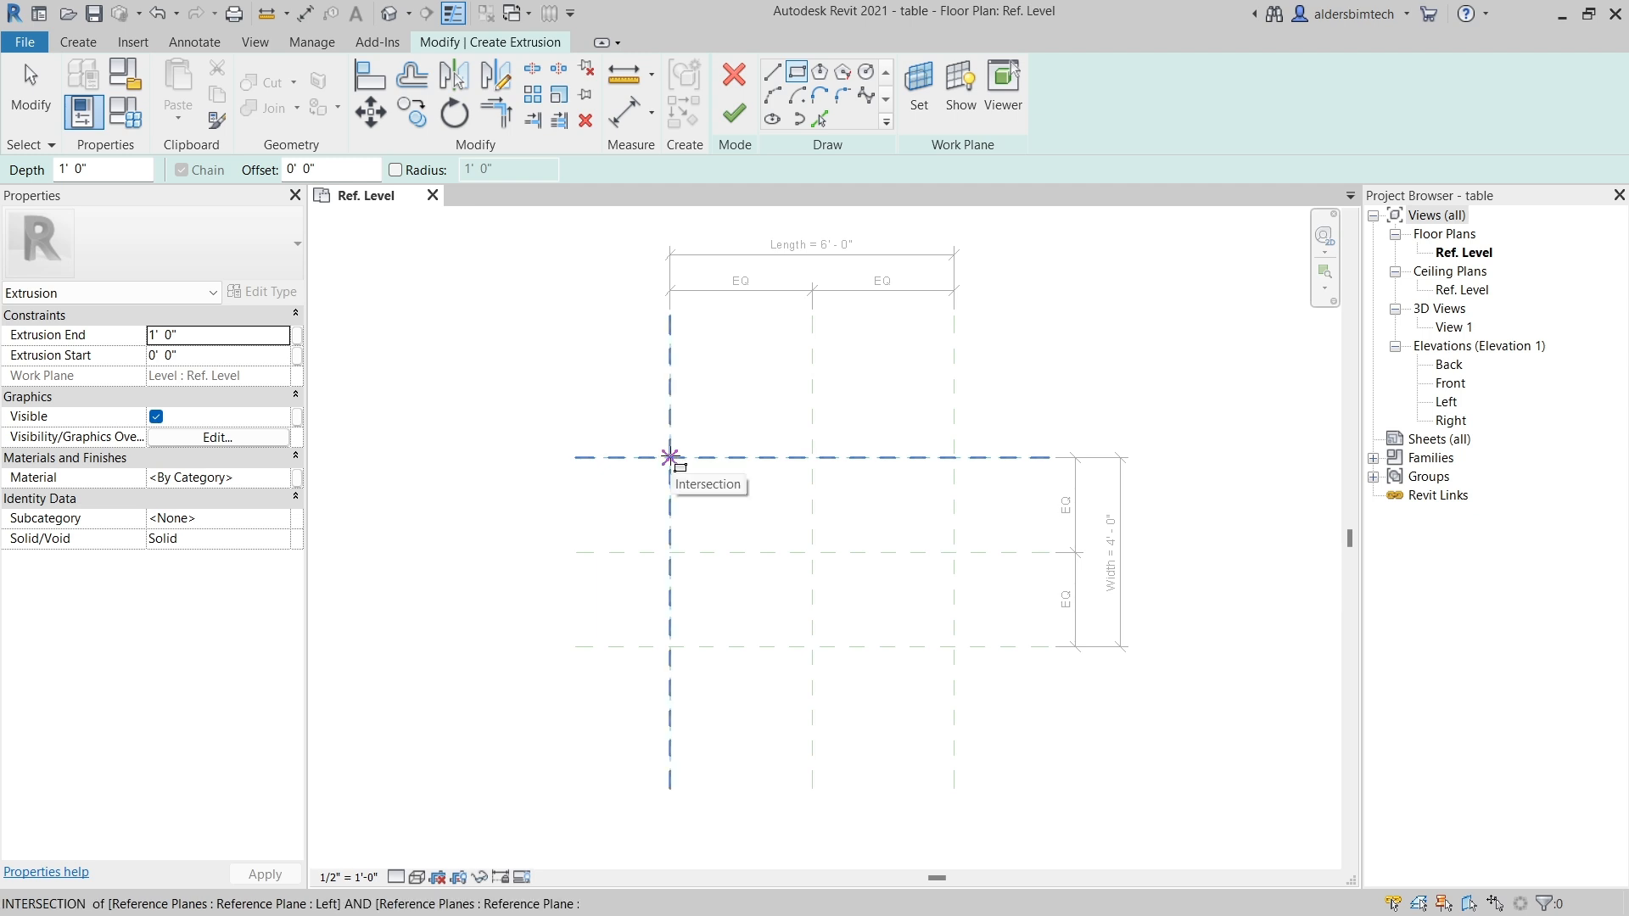
click(670, 457)
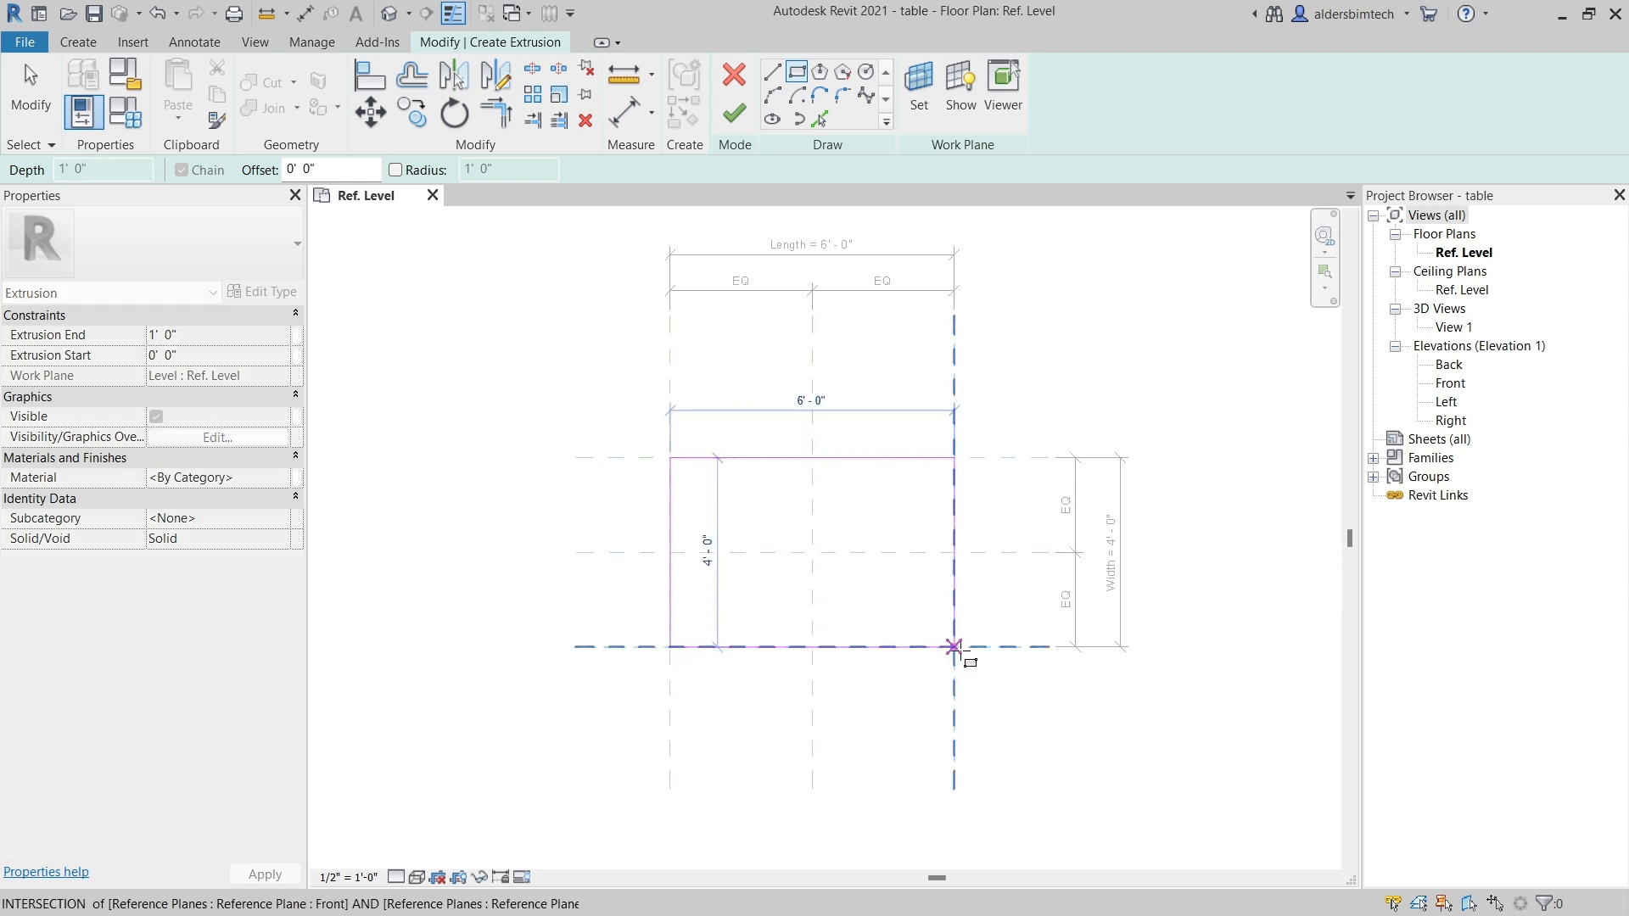
click(953, 647)
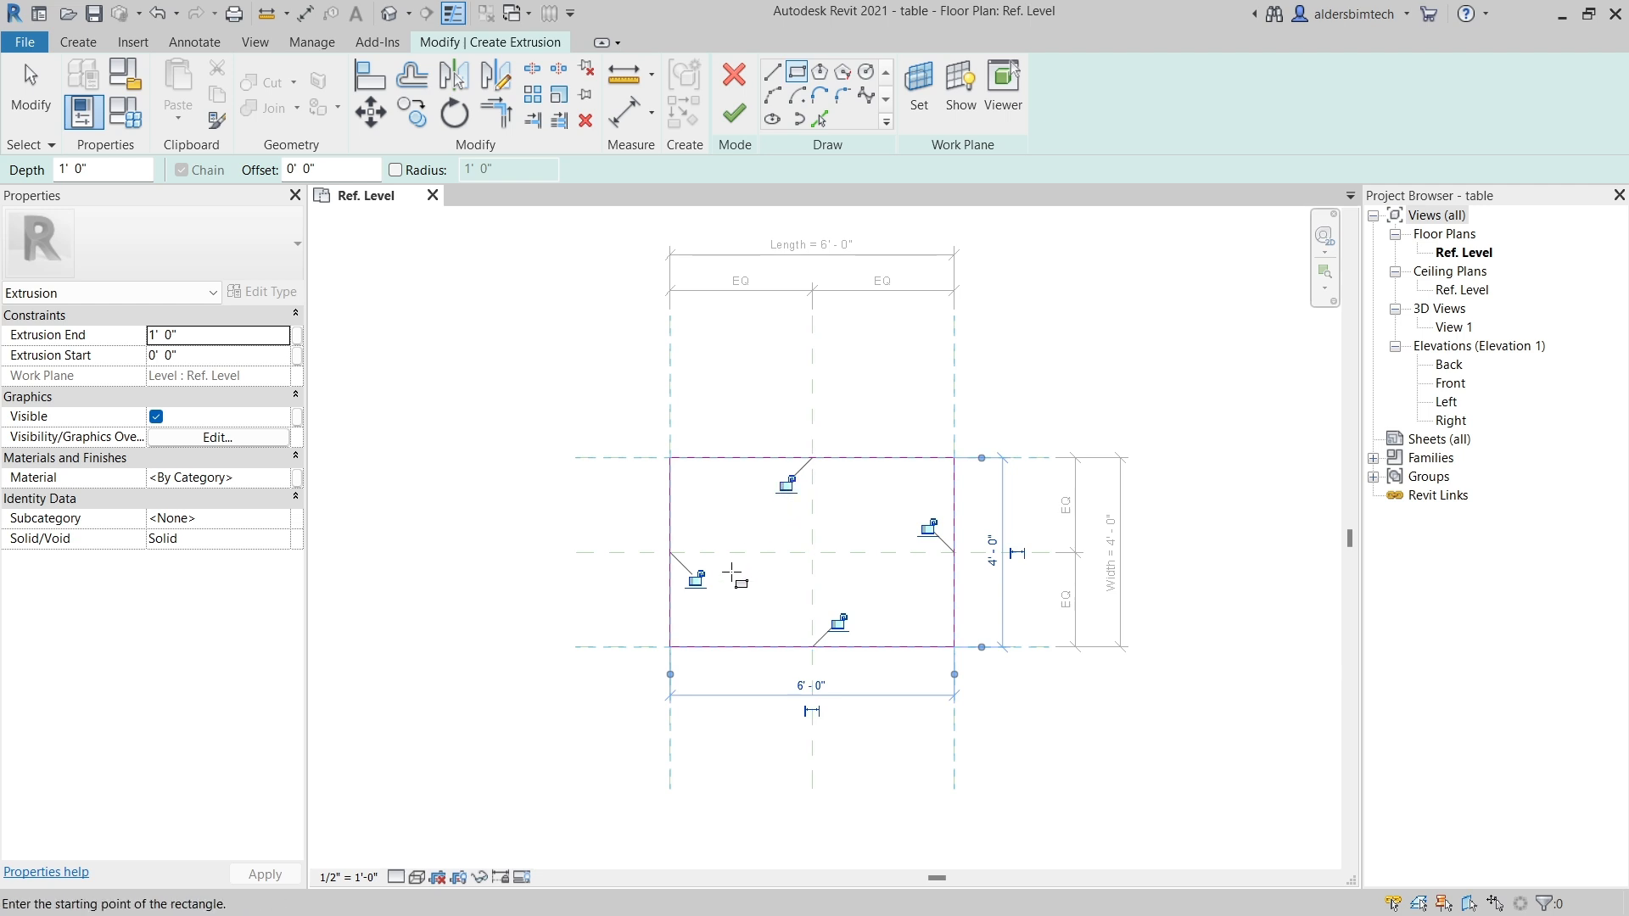
Lock all four sides of the rectangle to their reference planes and finish the extrusion.
click(696, 579)
click(786, 485)
click(929, 527)
click(838, 622)
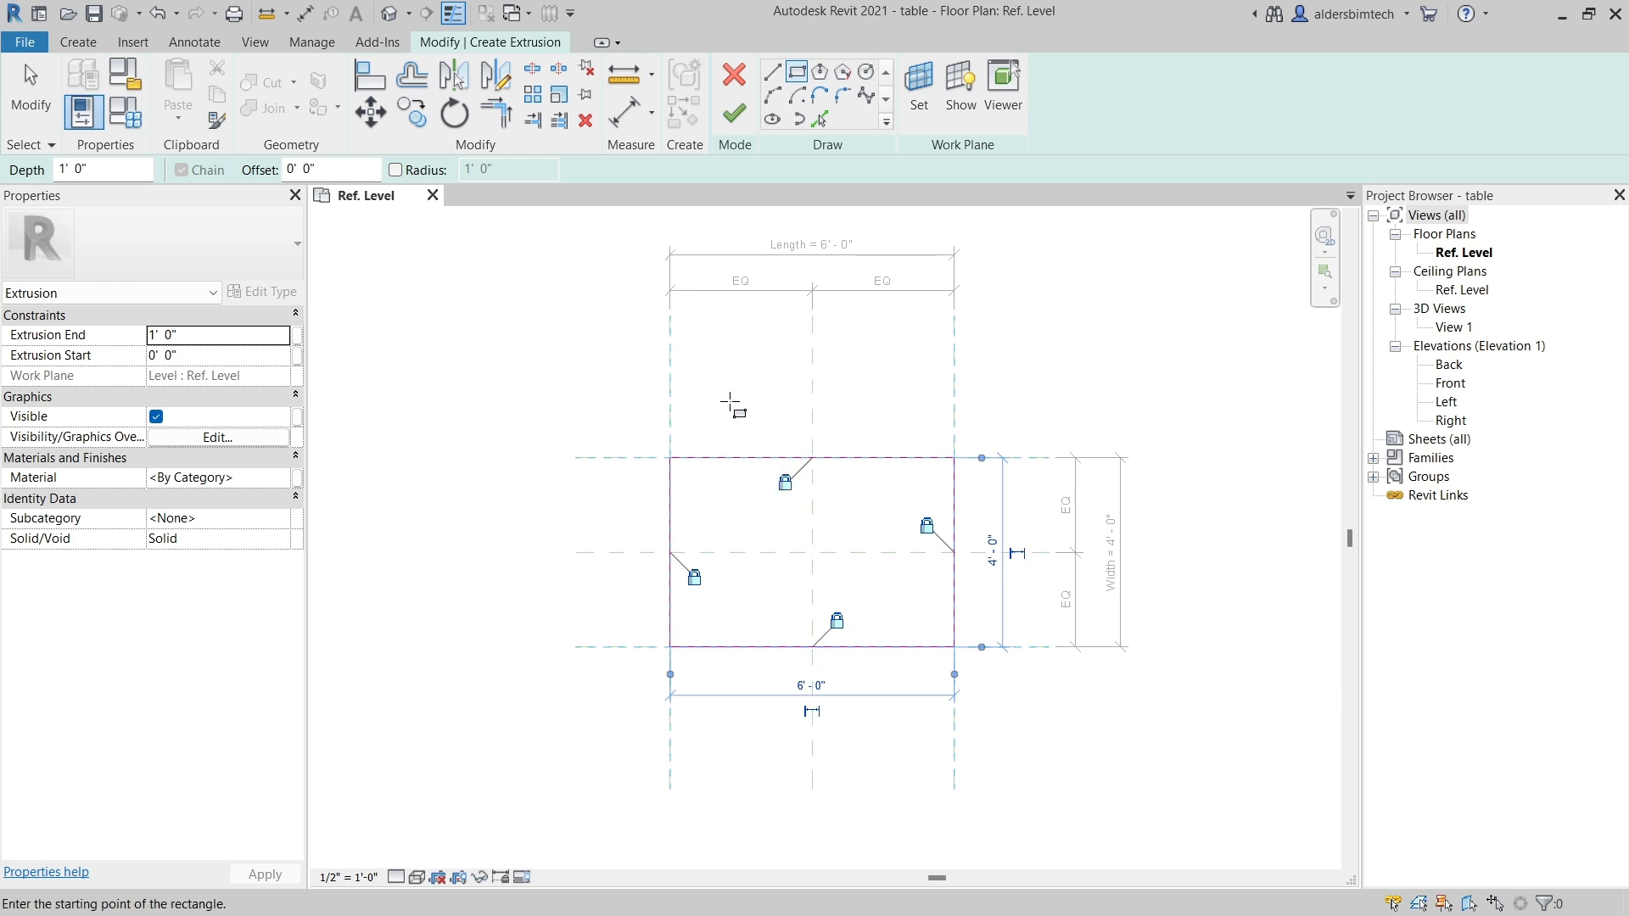
click(735, 120)
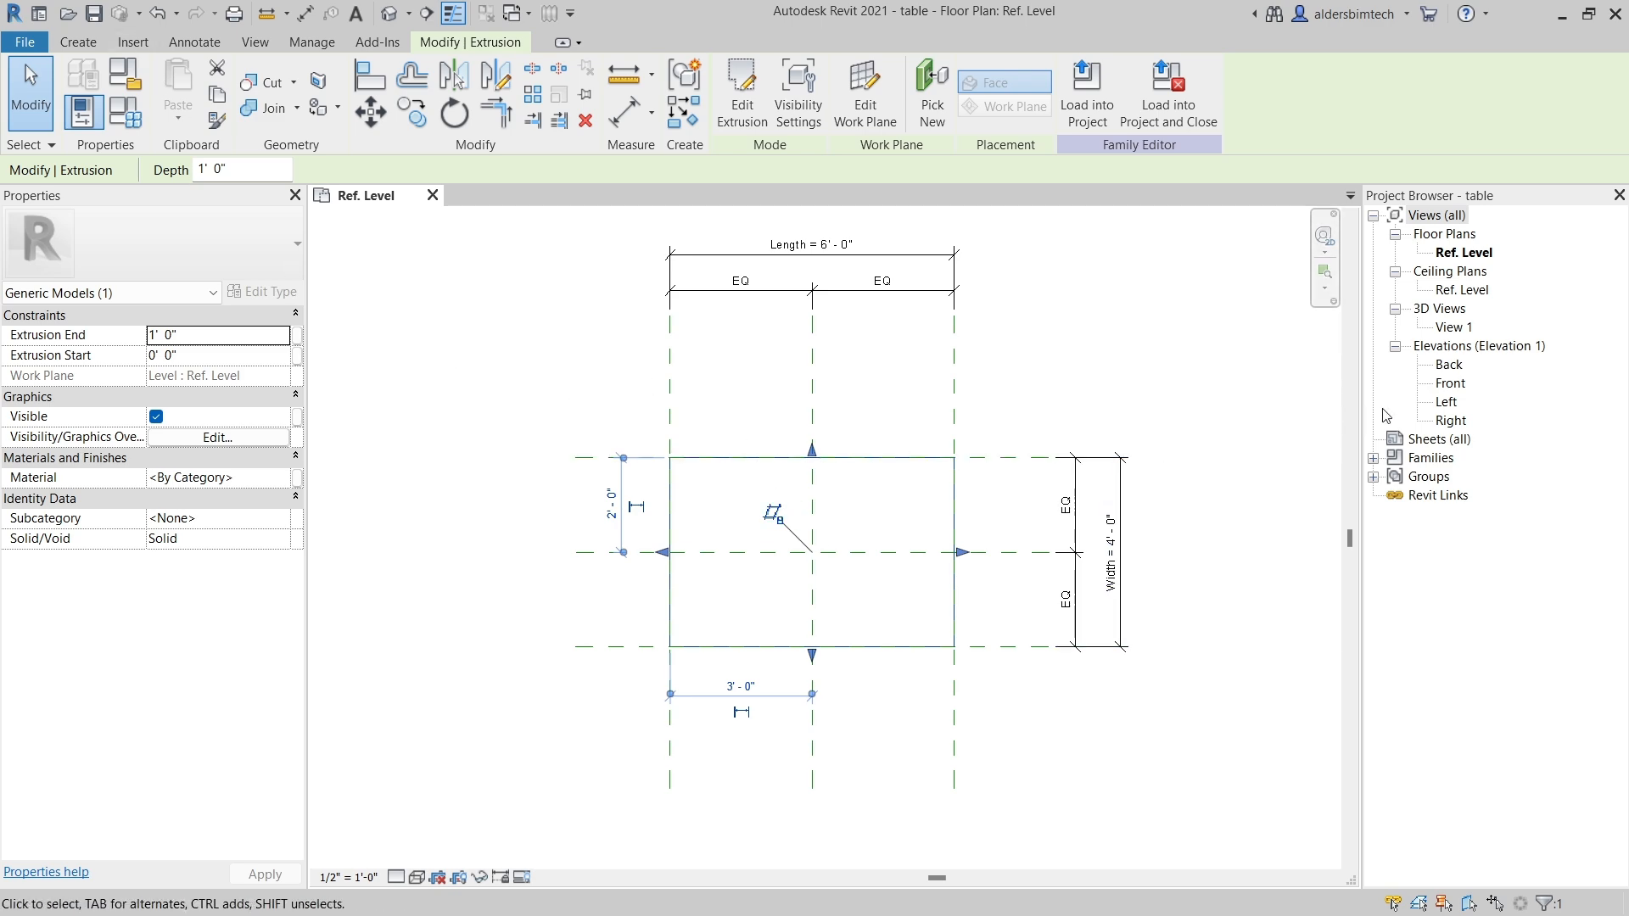
In the Front elevation, stretch the extrusion's top to 3' 0" and its bottom to 2' 10", locking both to the two thickness reference planes.
double_click(1450, 382)
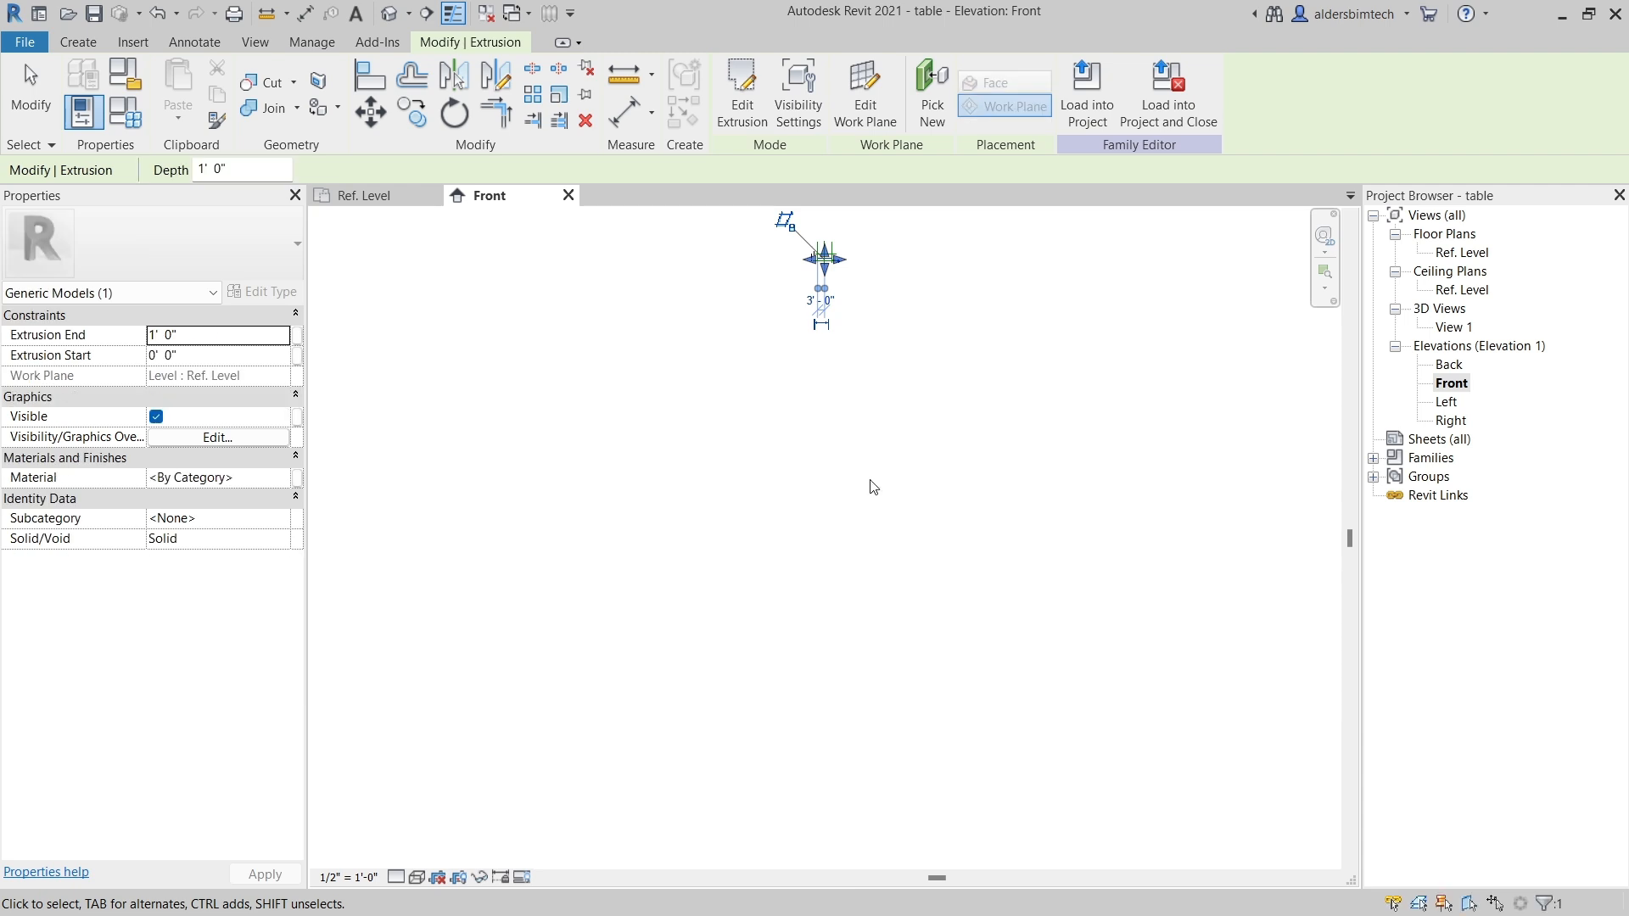
scroll(806, 298, up, 6)
scroll(806, 299, up, 5)
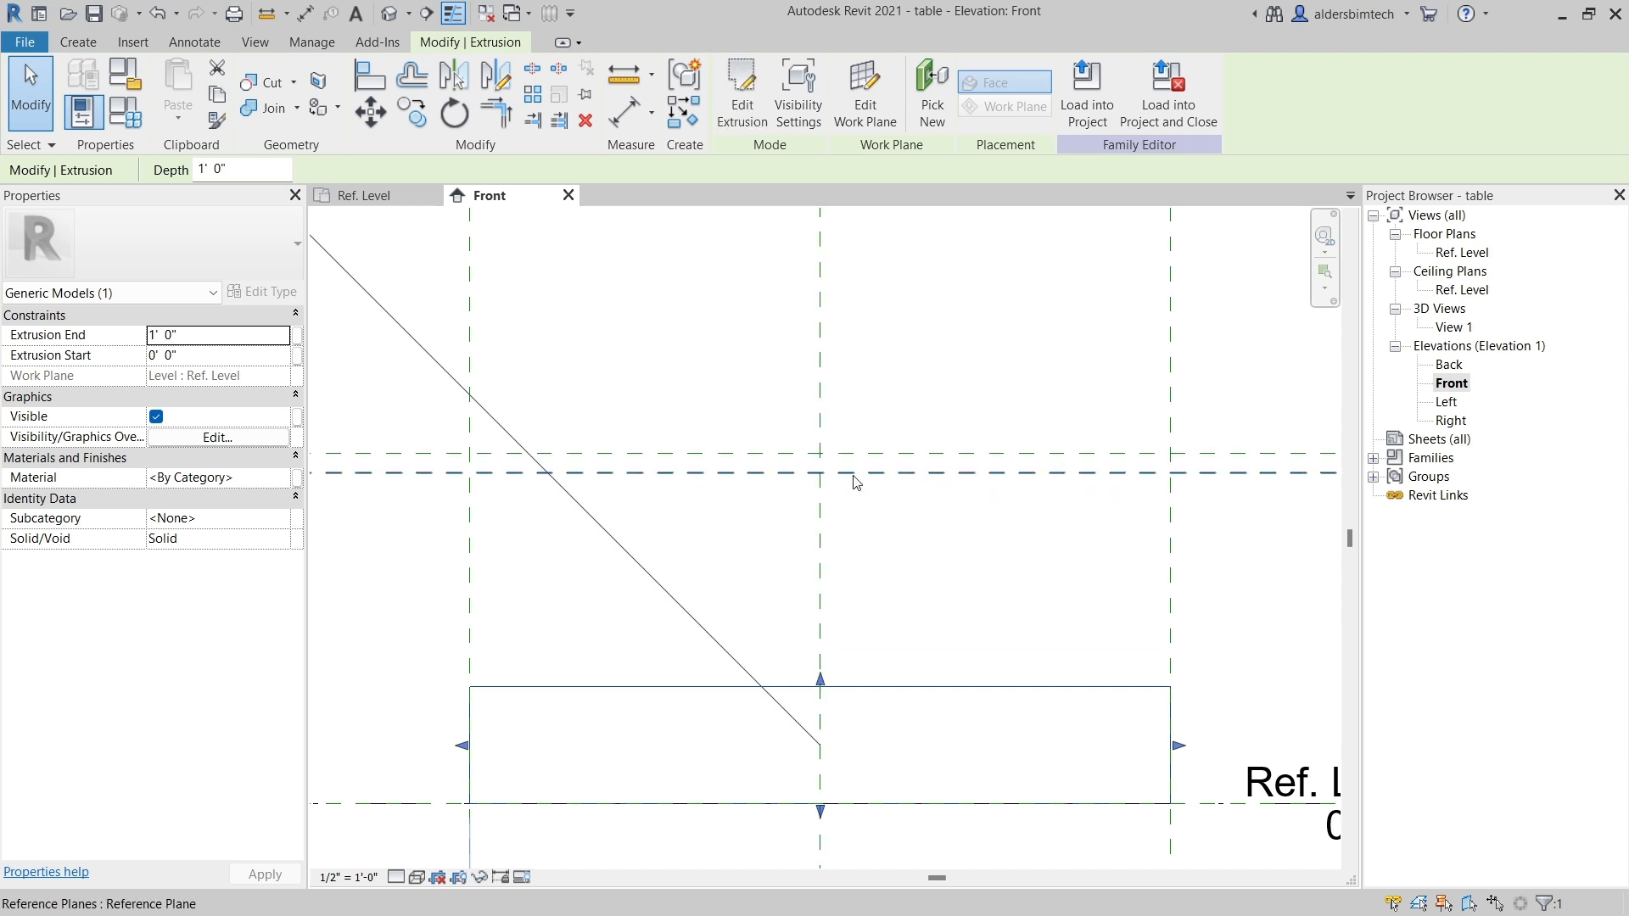
scroll(875, 472, down, 1)
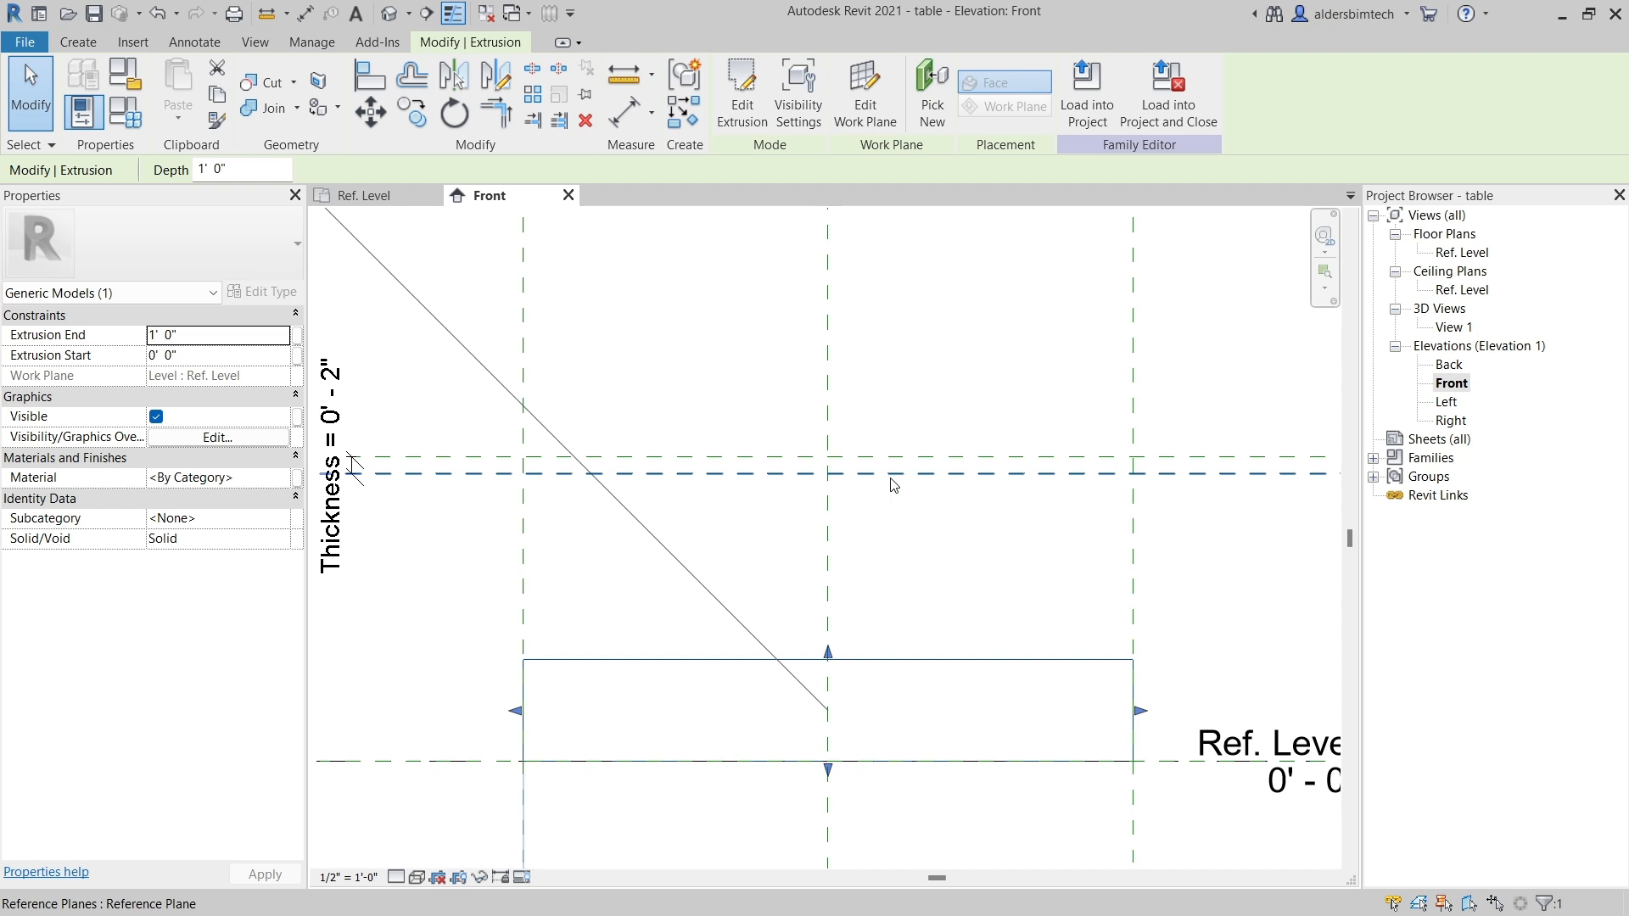
scroll(894, 484, down, 4)
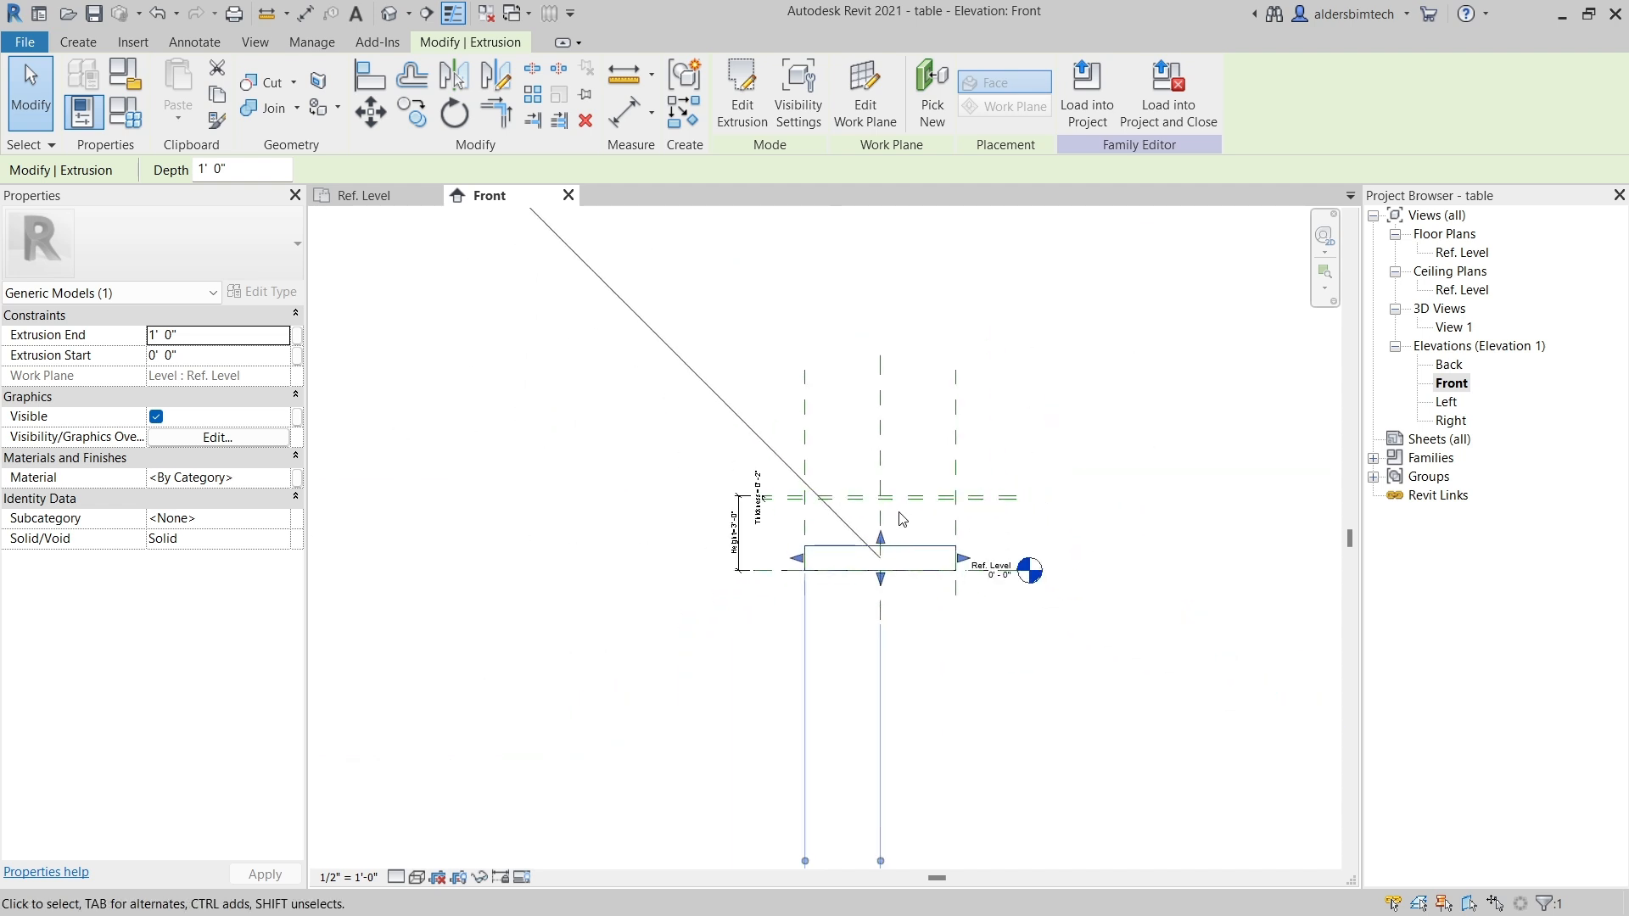
scroll(887, 475, up, 3)
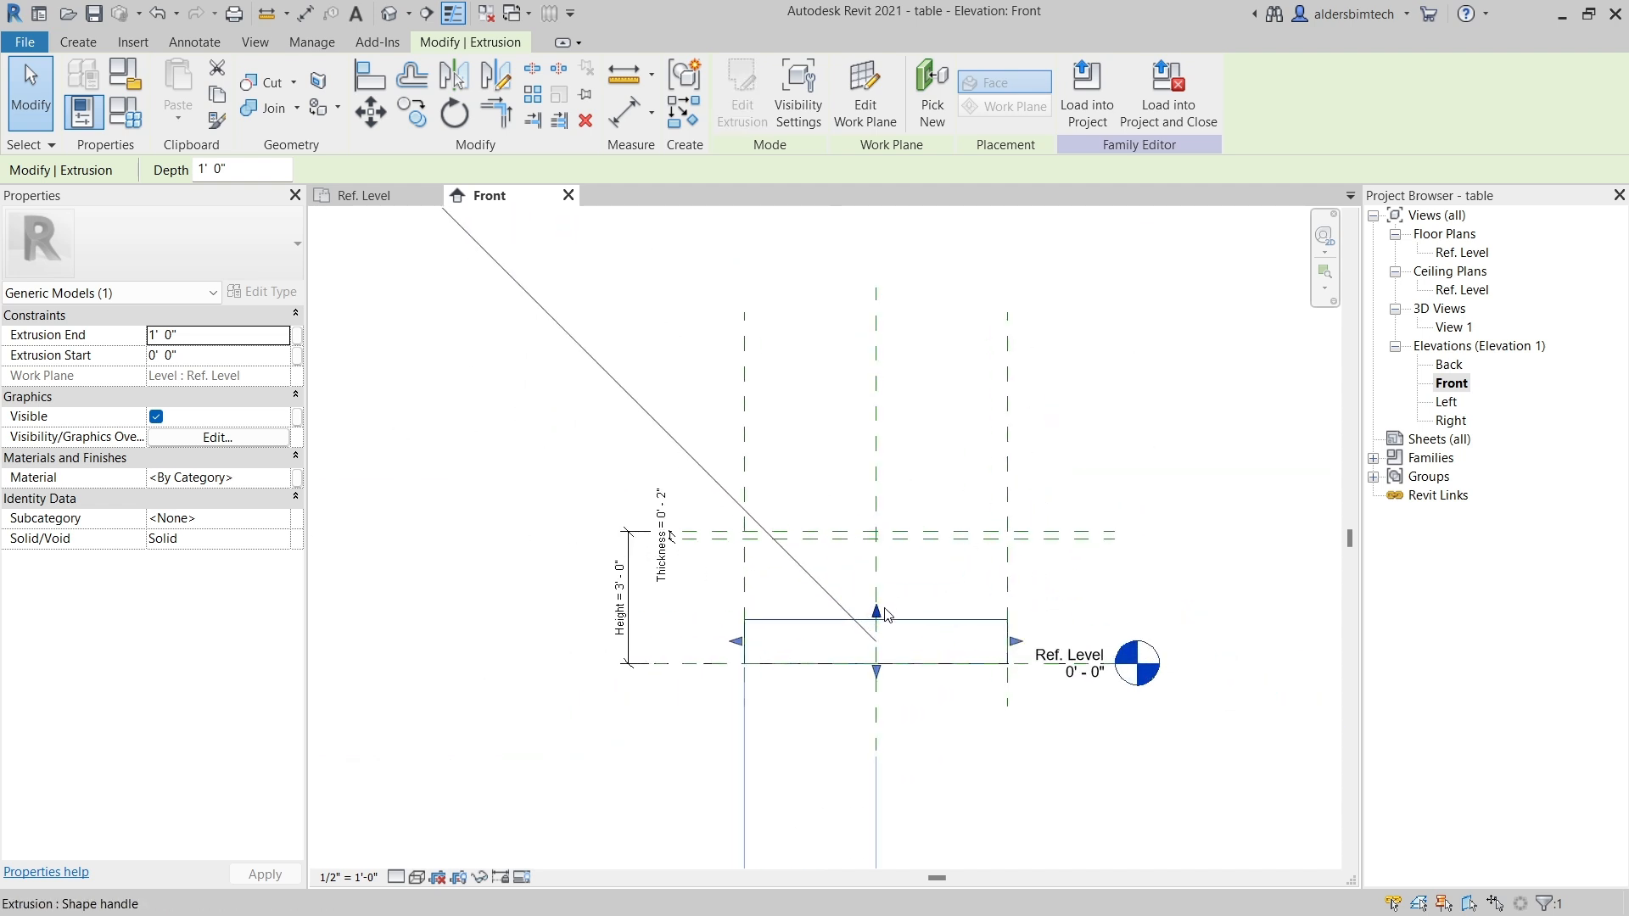
scroll(885, 614, up, 2)
drag(873, 626, 861, 458)
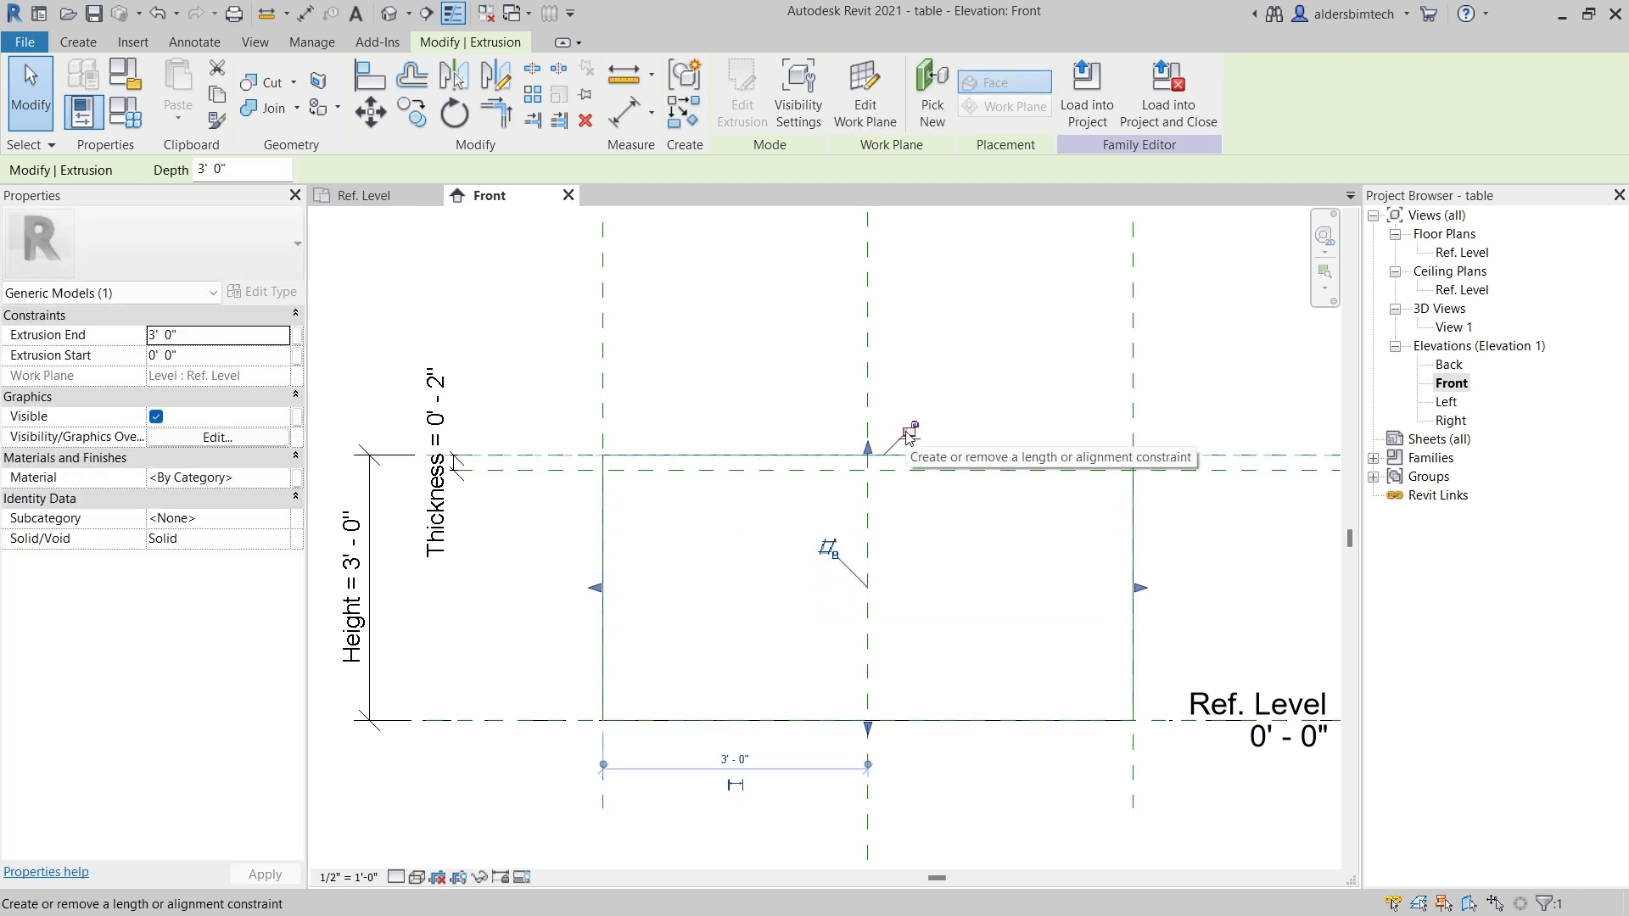
click(910, 429)
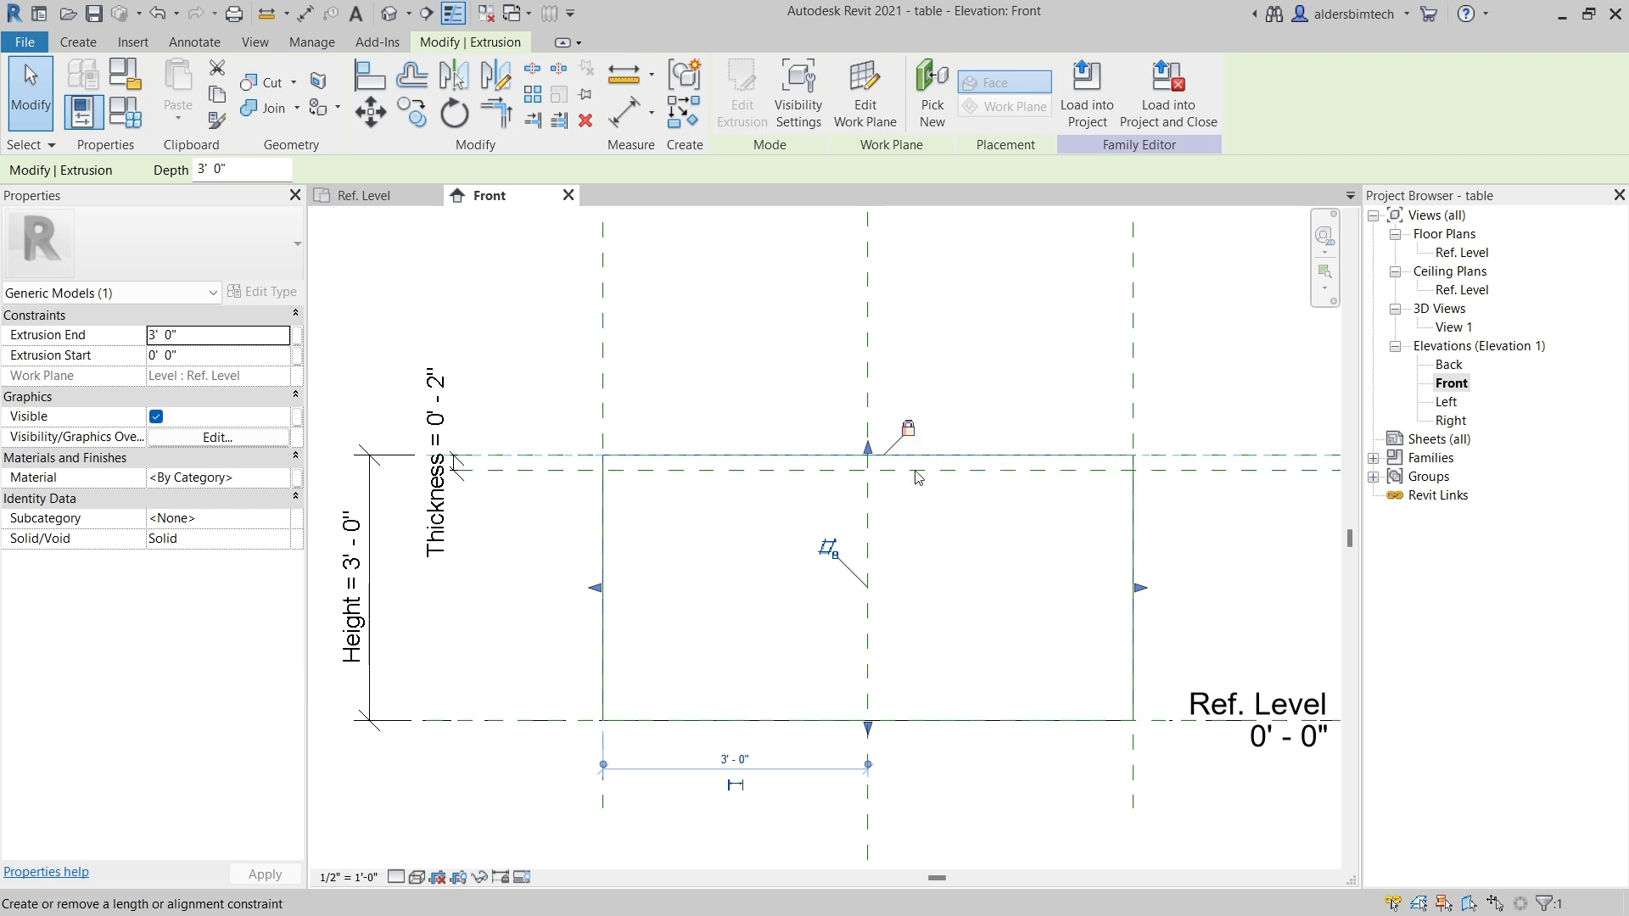
drag(867, 731, 866, 470)
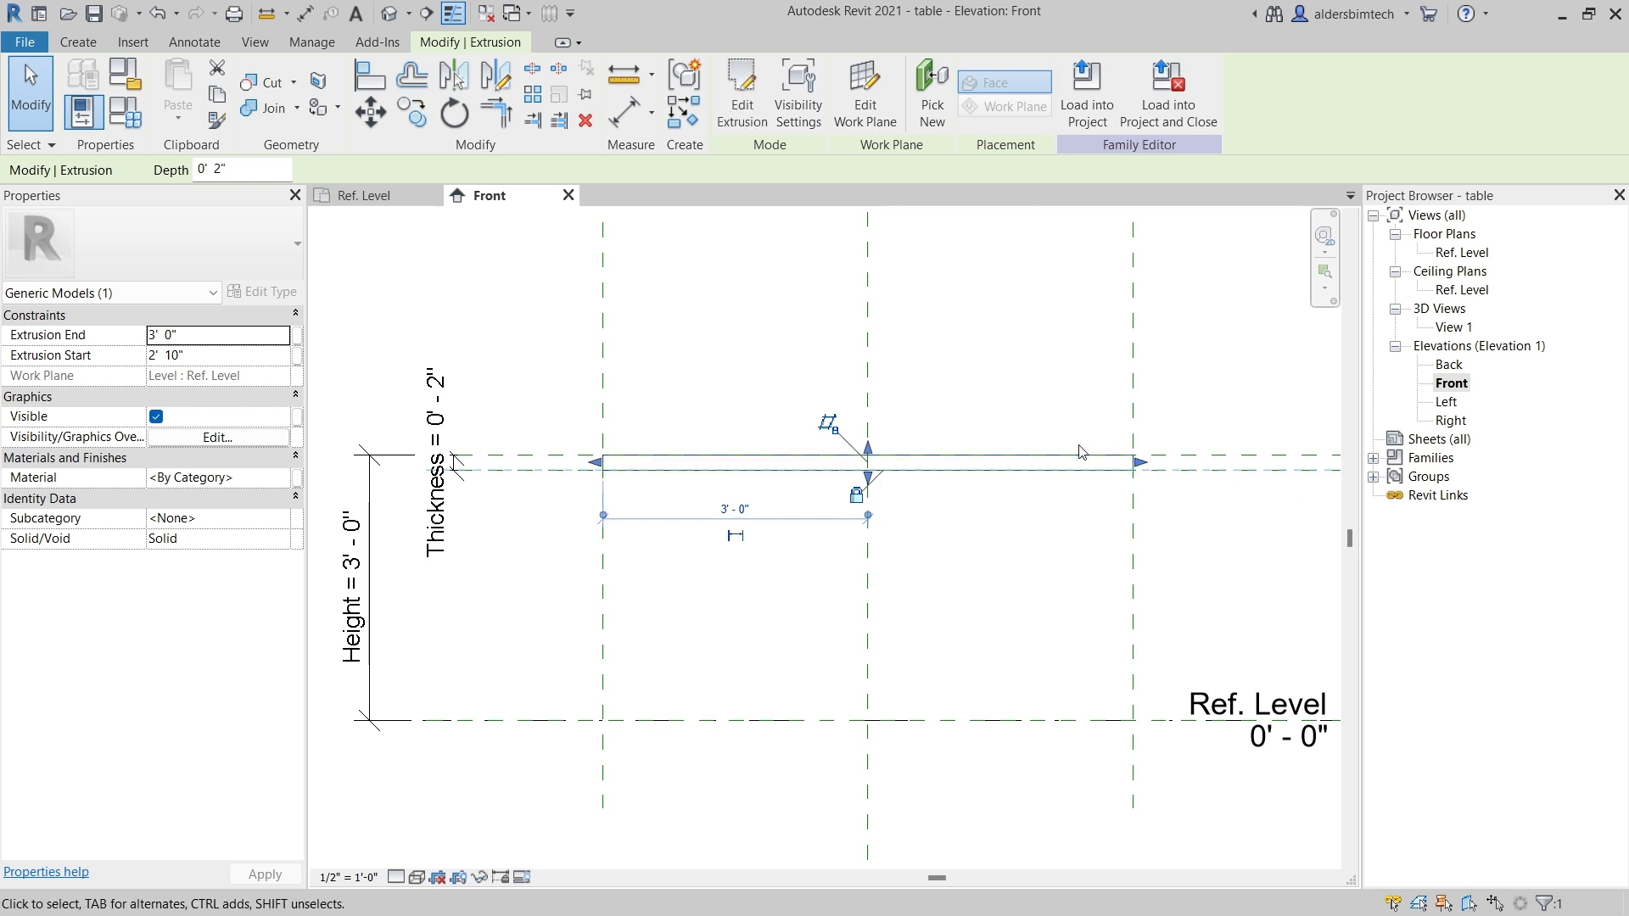
Return to the Ref. Level plan and try driving the family's Width parameter with the formula Length/2.
click(370, 200)
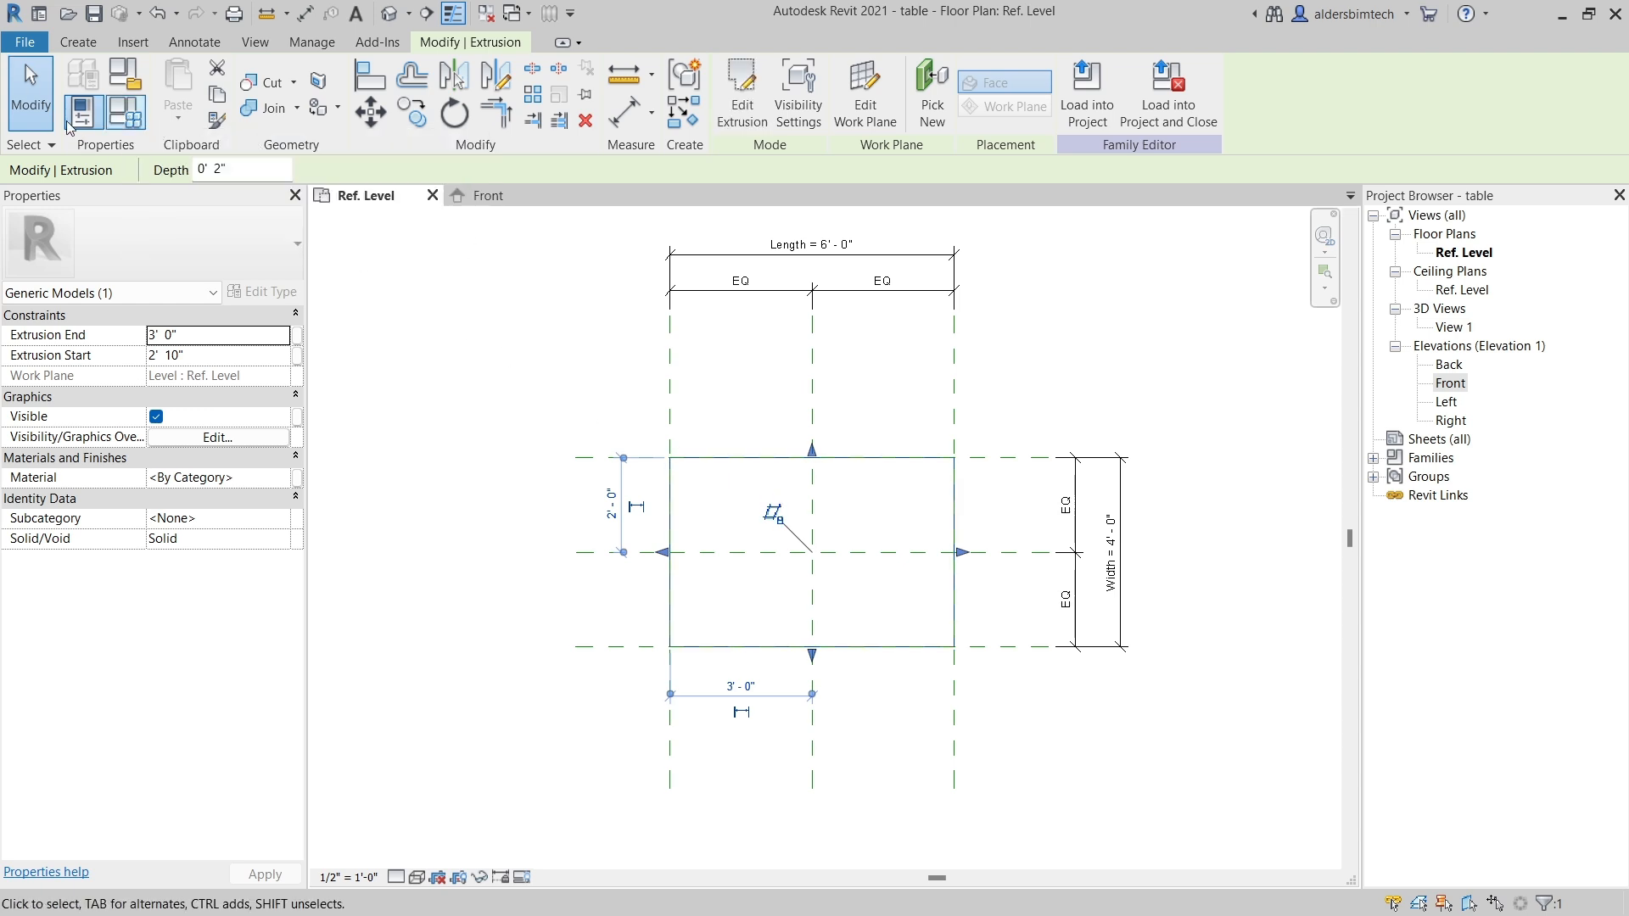
click(124, 119)
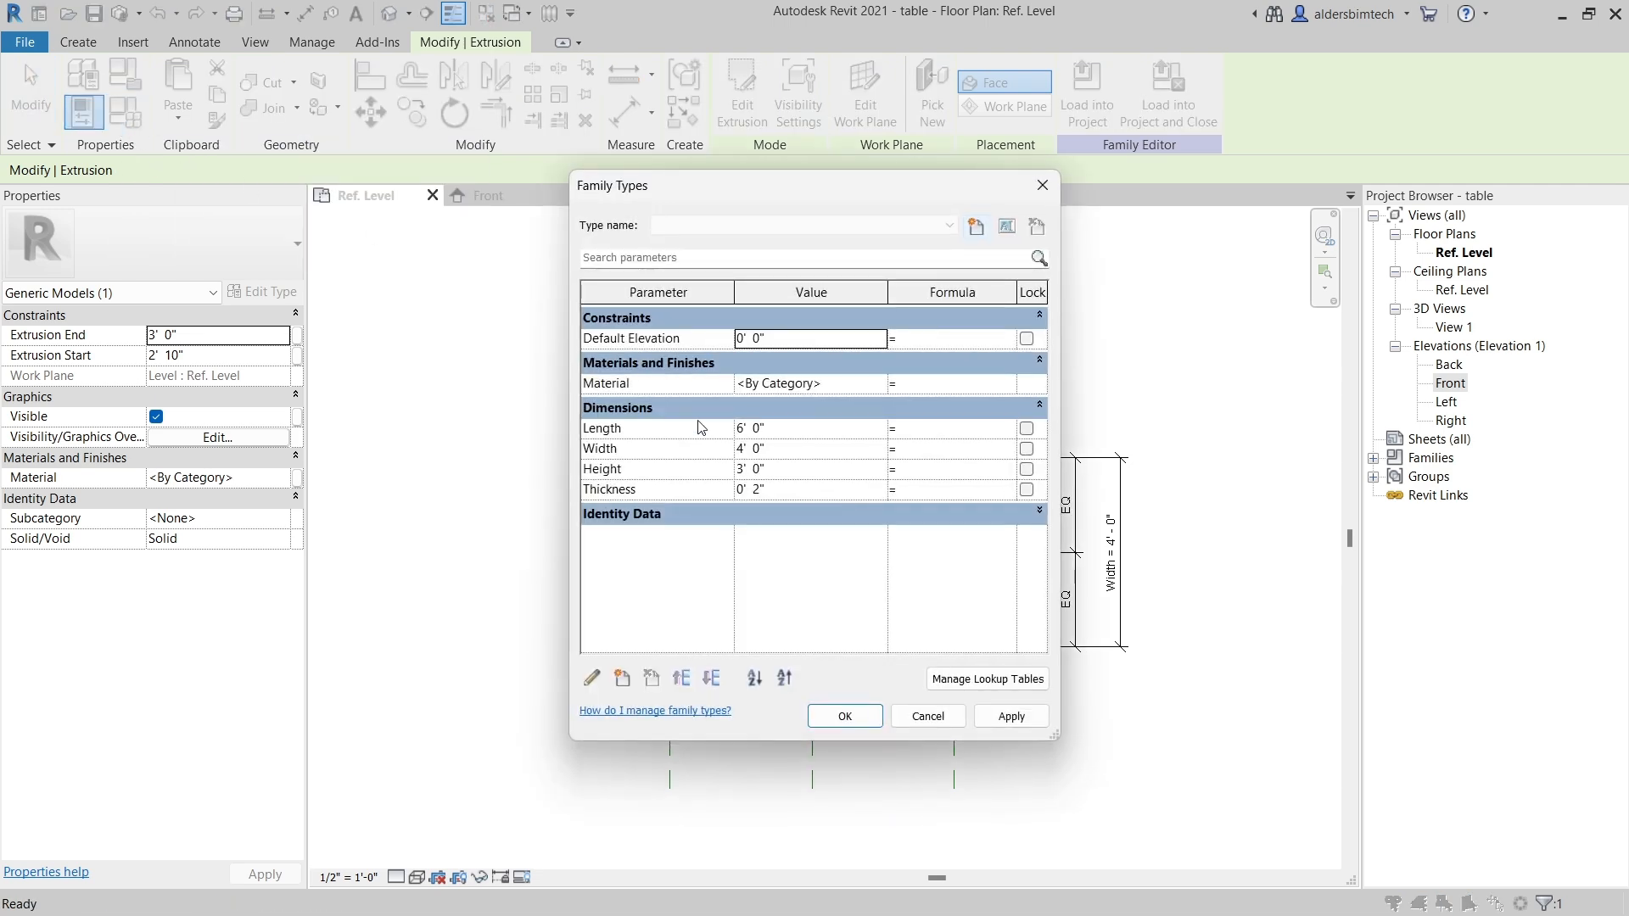
click(909, 447)
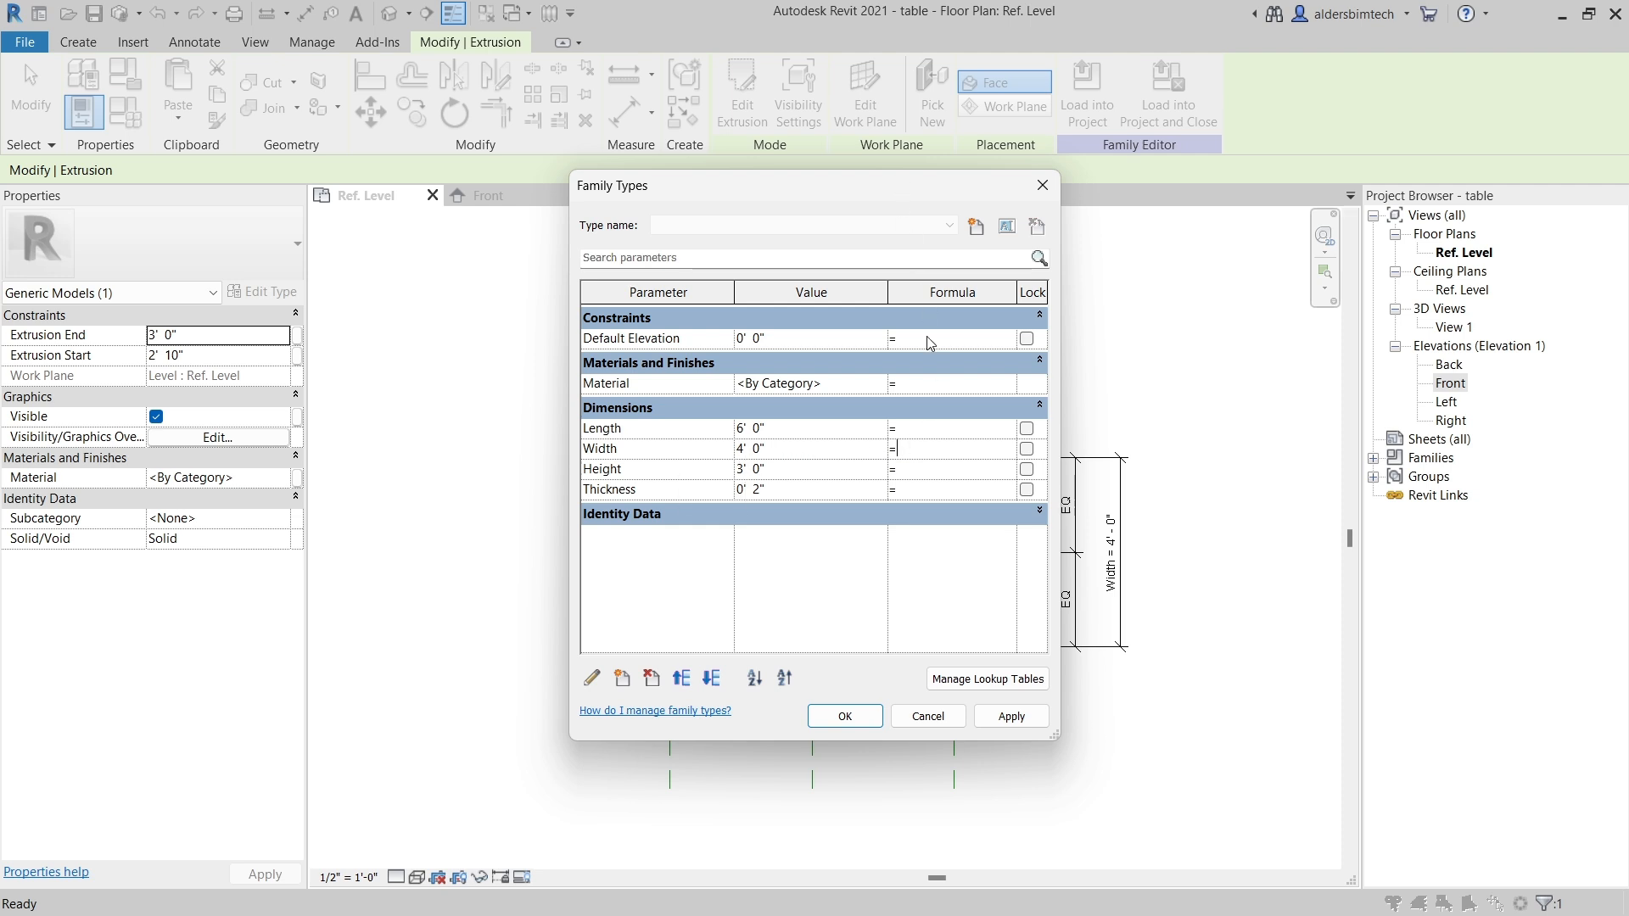
key(Caps_Lock)
text(L)
key(Caps_Lock)
text(ength/2)
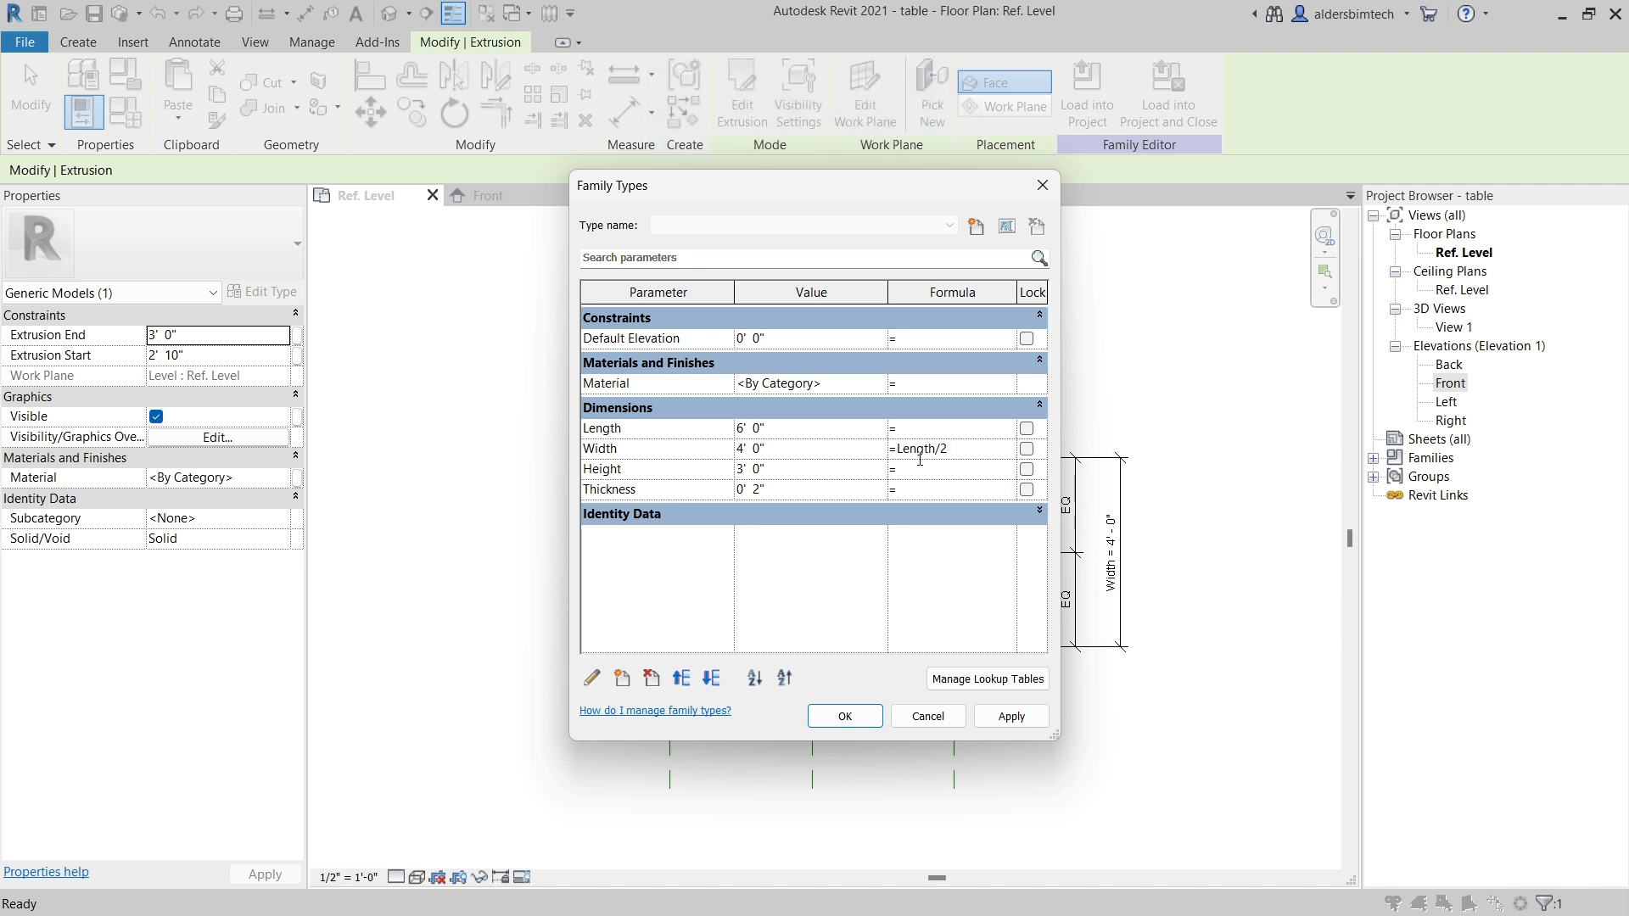
key(Return)
Try a Length value of 8' in the family types, then discard the parameter changes.
click(905, 429)
click(747, 430)
text(8)
key(BackSpace)
key(BackSpace)
text(8)
click(810, 491)
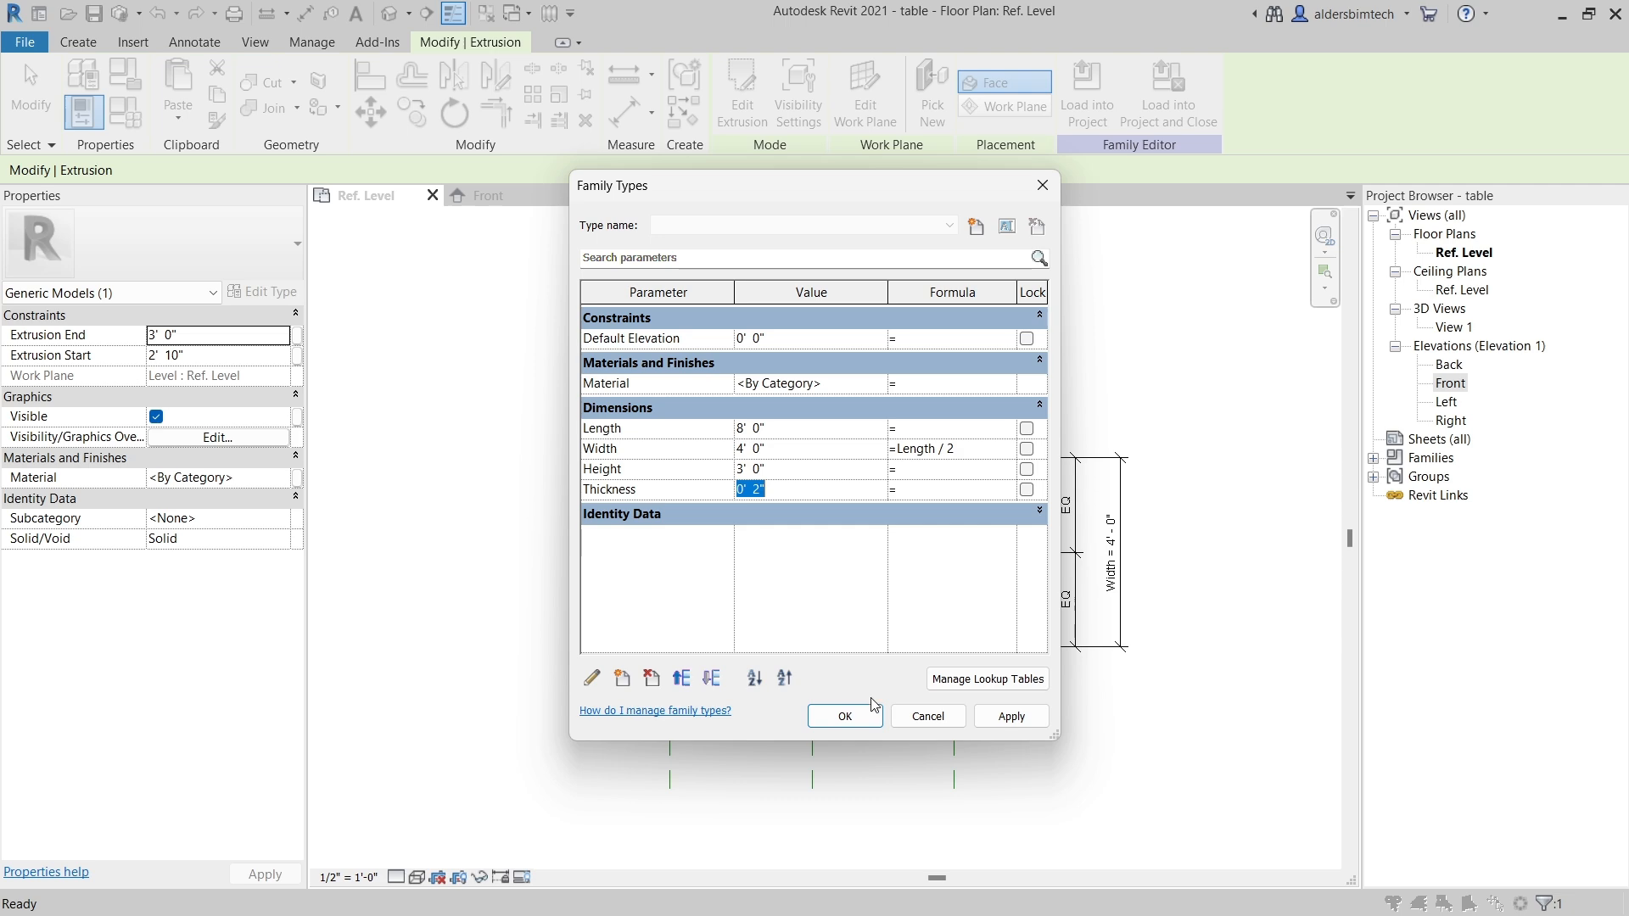
click(927, 716)
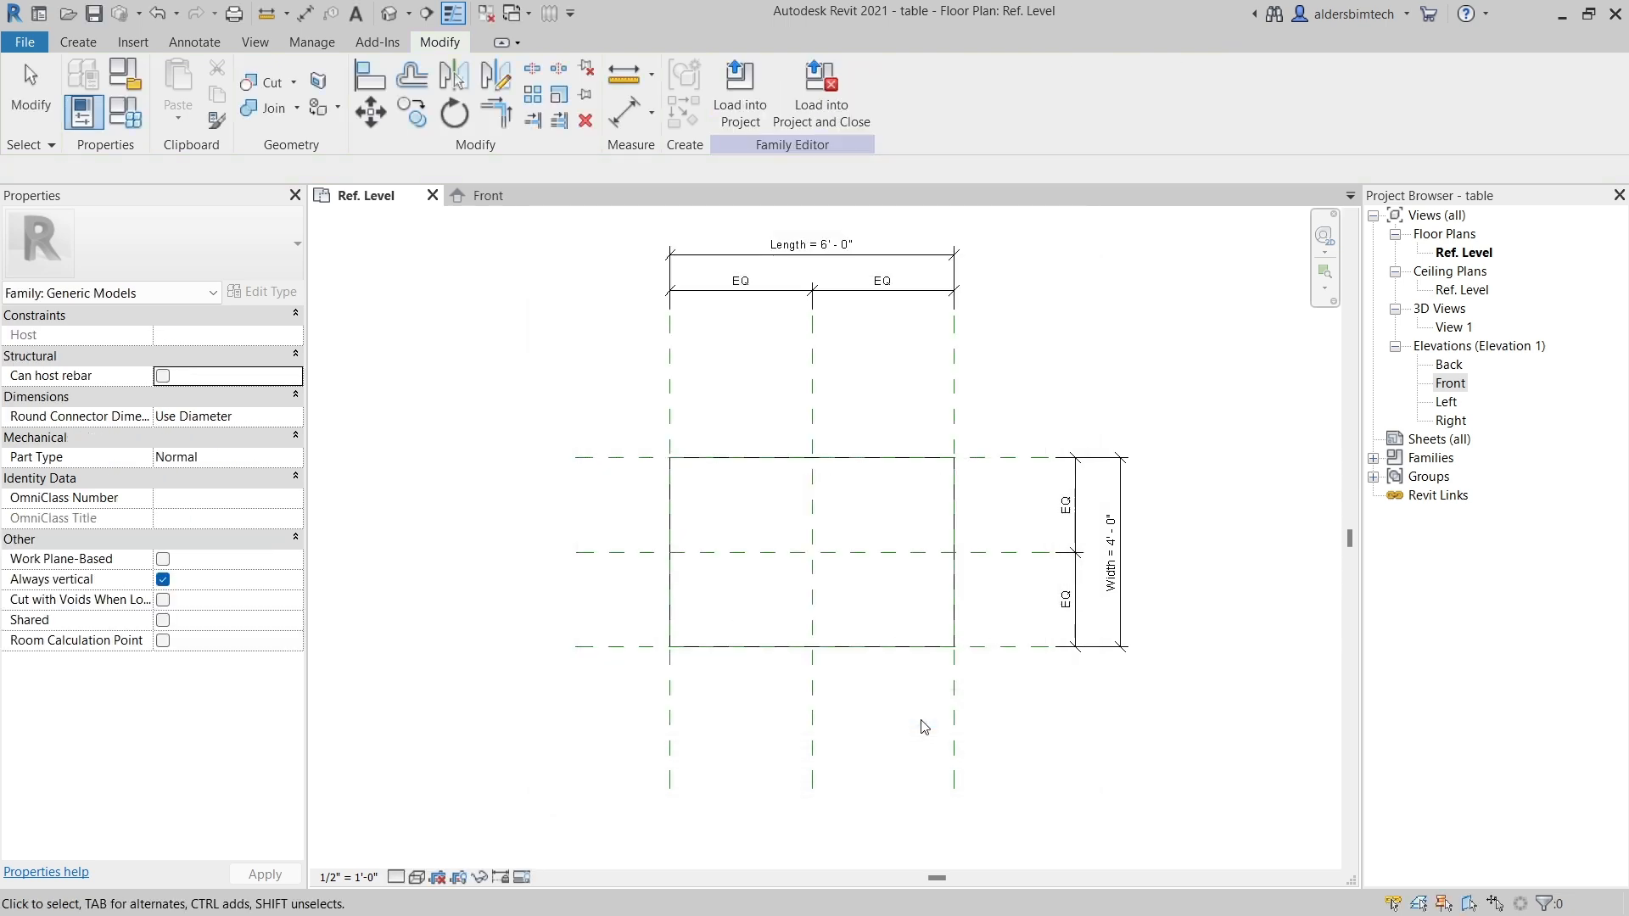
Drive the family's Length parameter with the formula Width + 2' and check it in the family types.
click(125, 112)
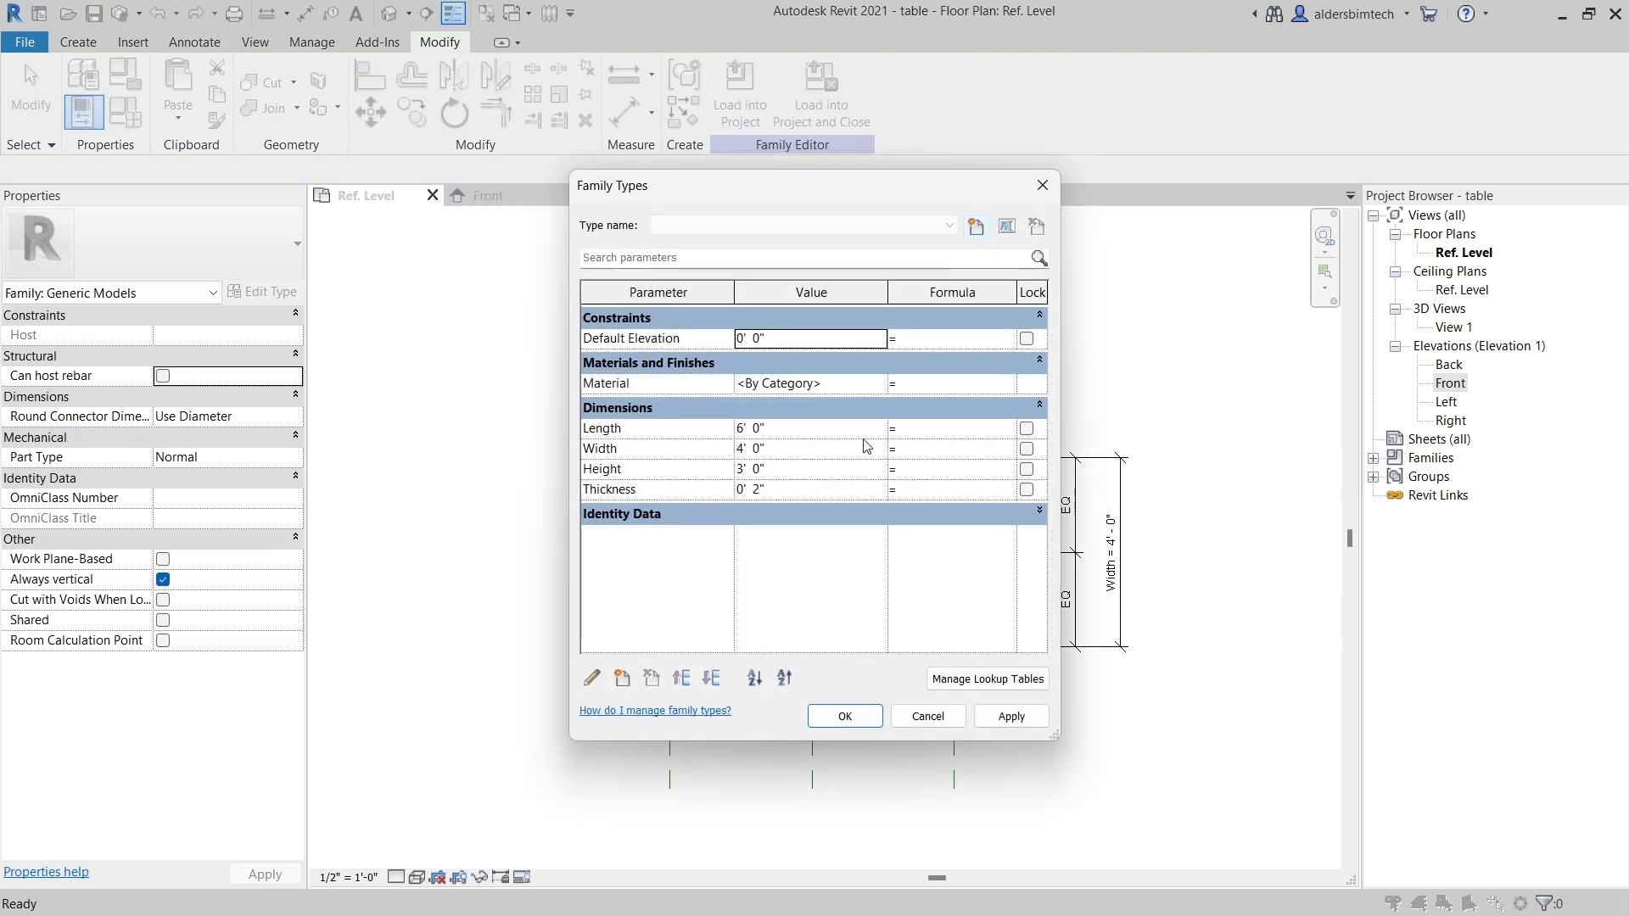
click(906, 429)
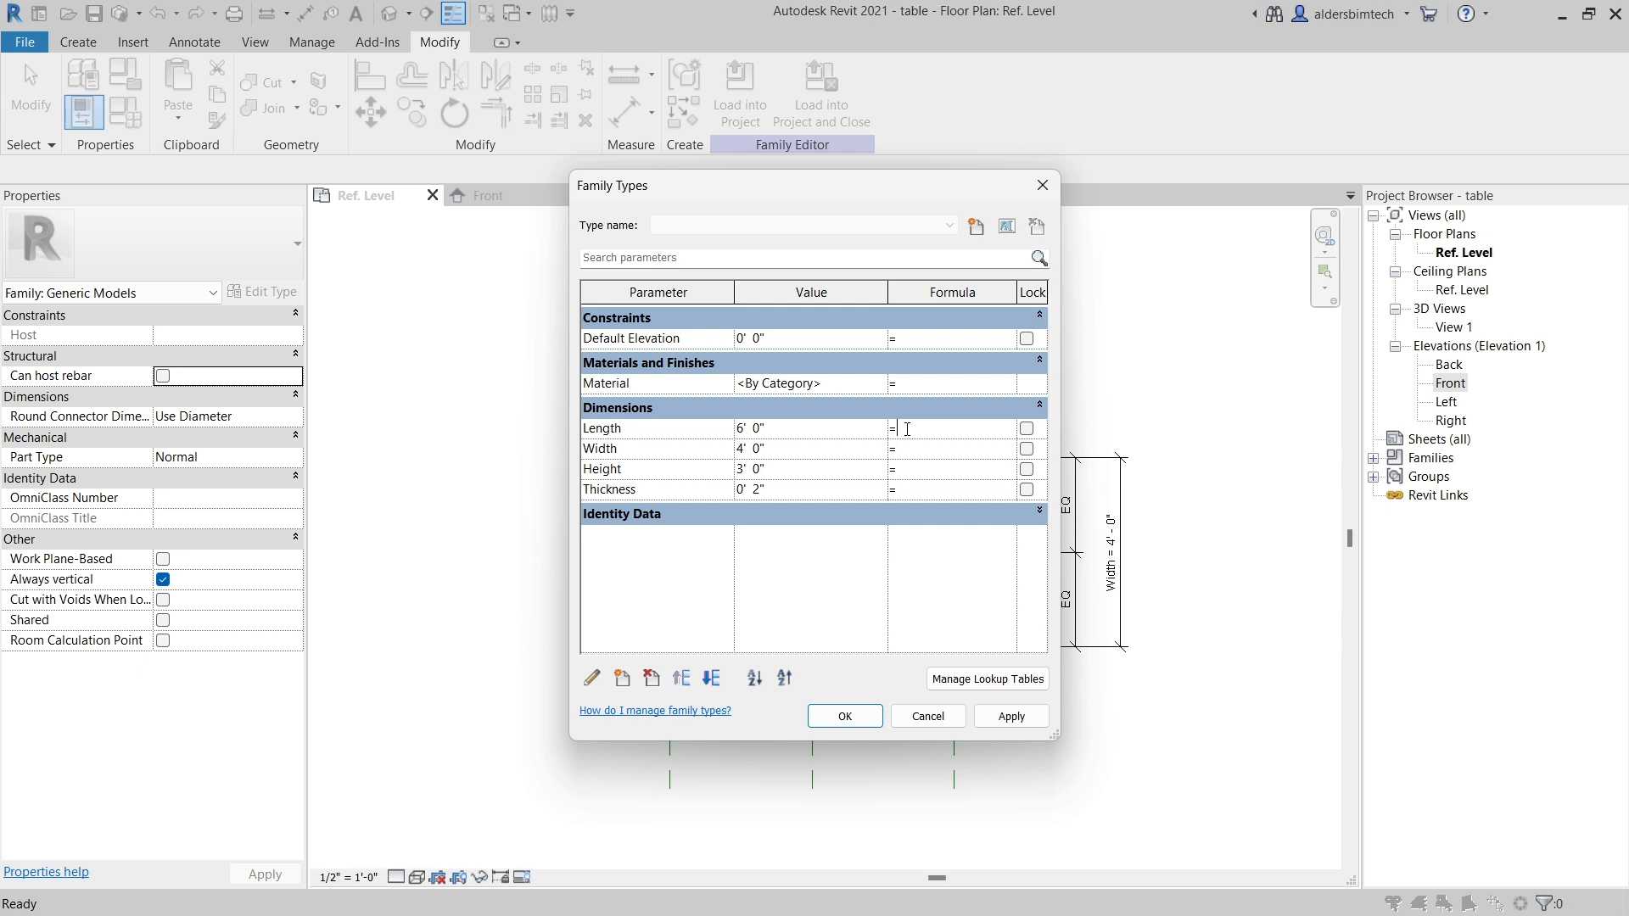
key(Caps_Lock)
text(W)
key(Caps_Lock)
text(idt)
click(845, 716)
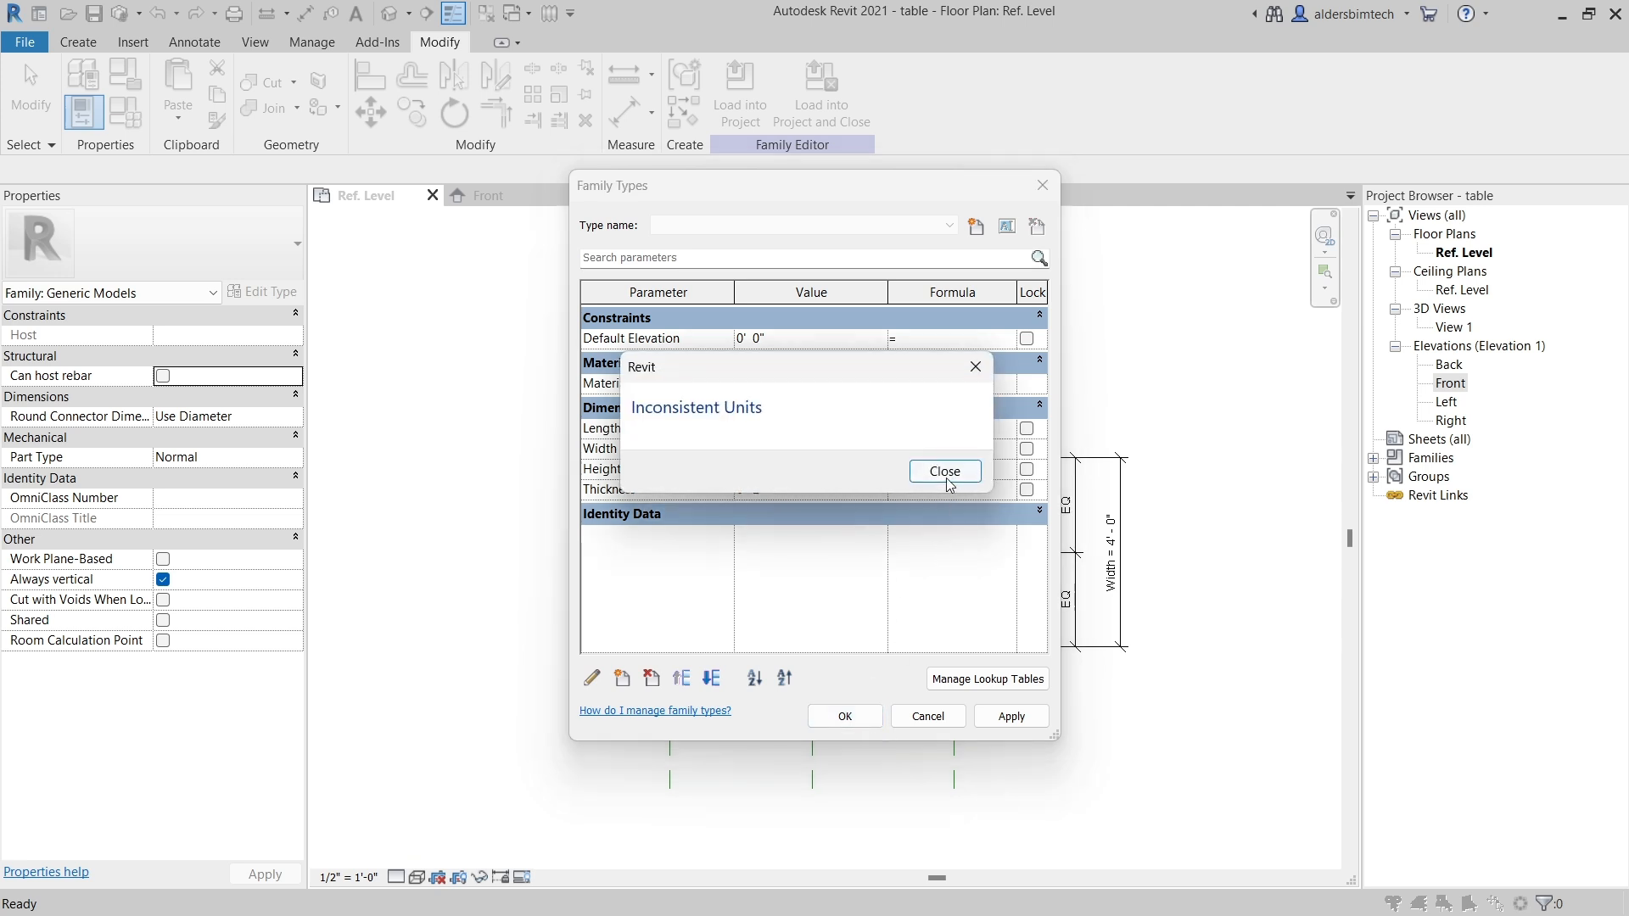
click(945, 471)
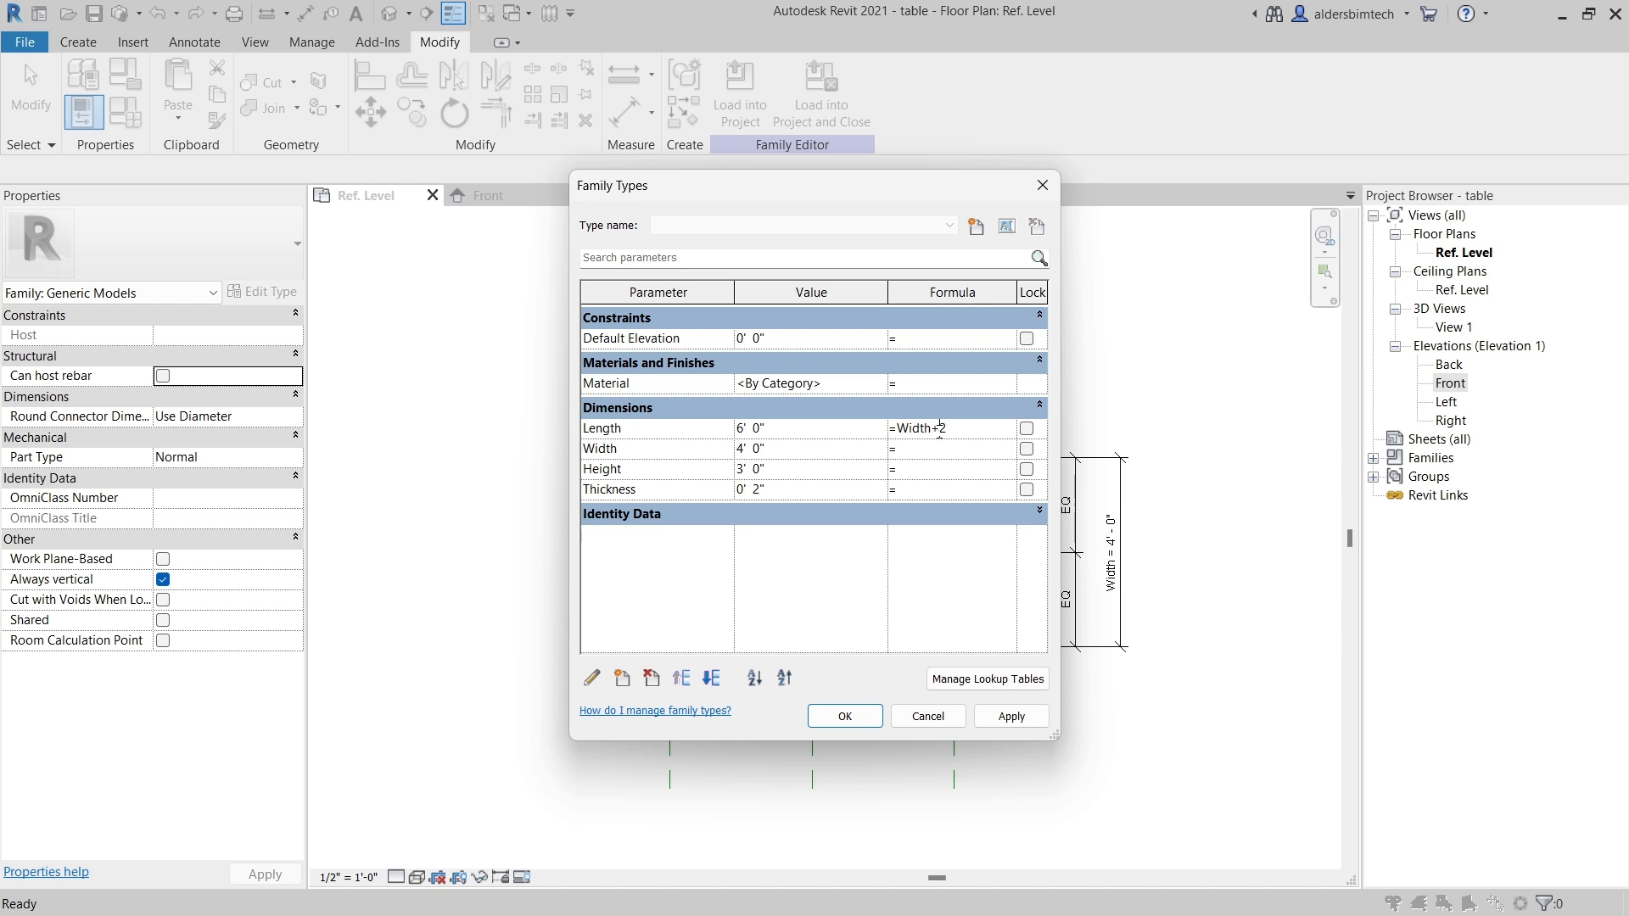
click(845, 716)
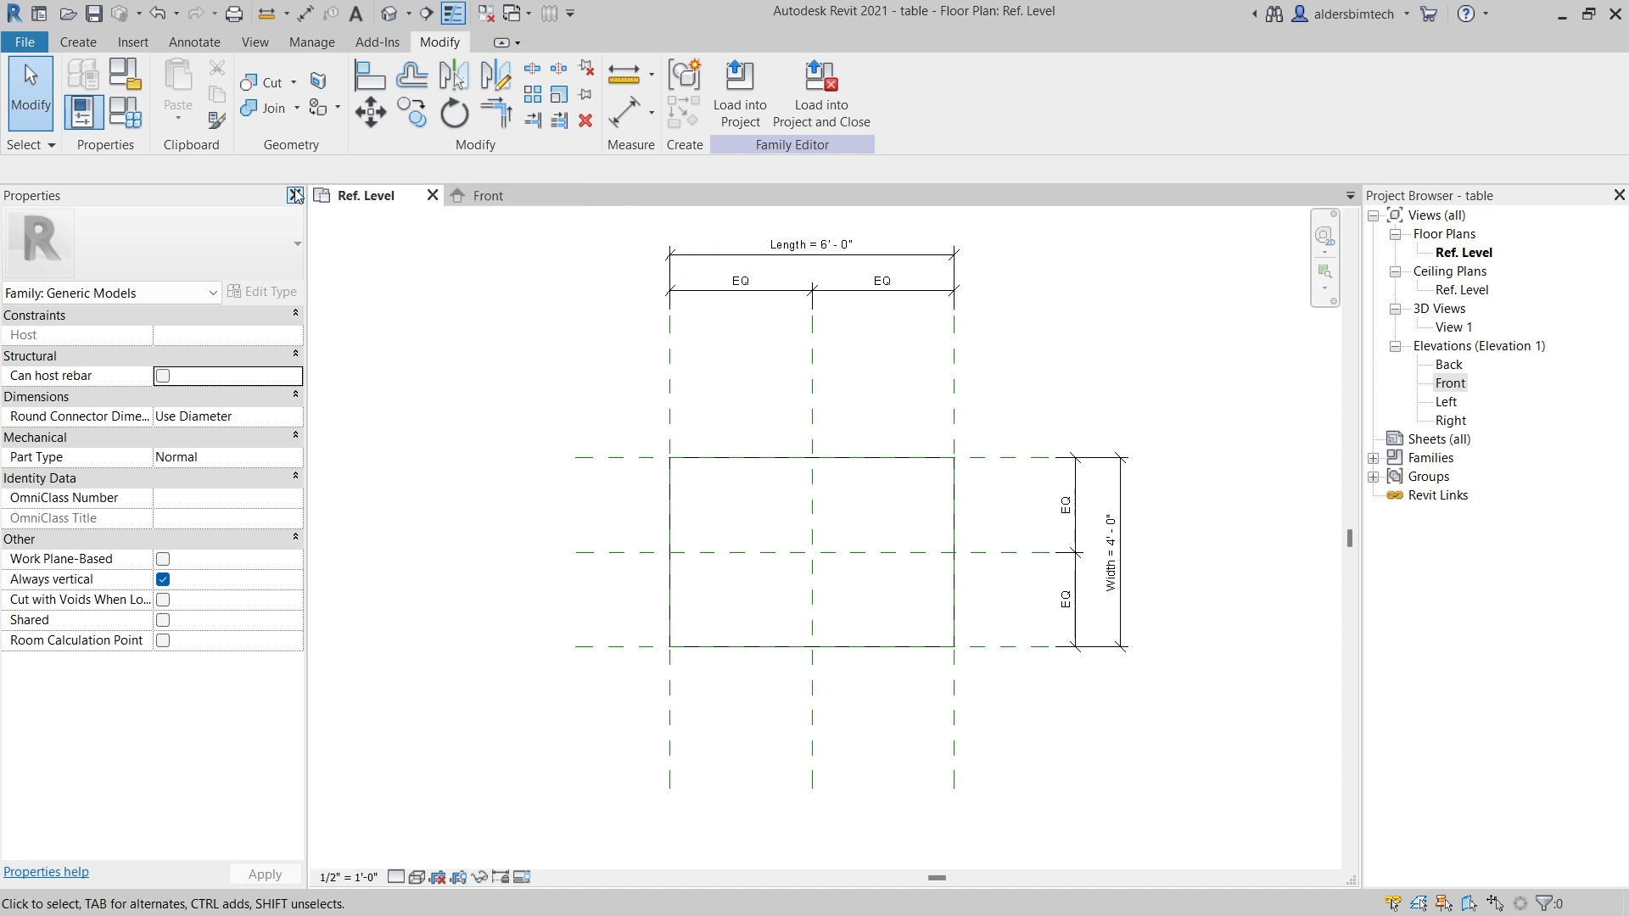
click(124, 111)
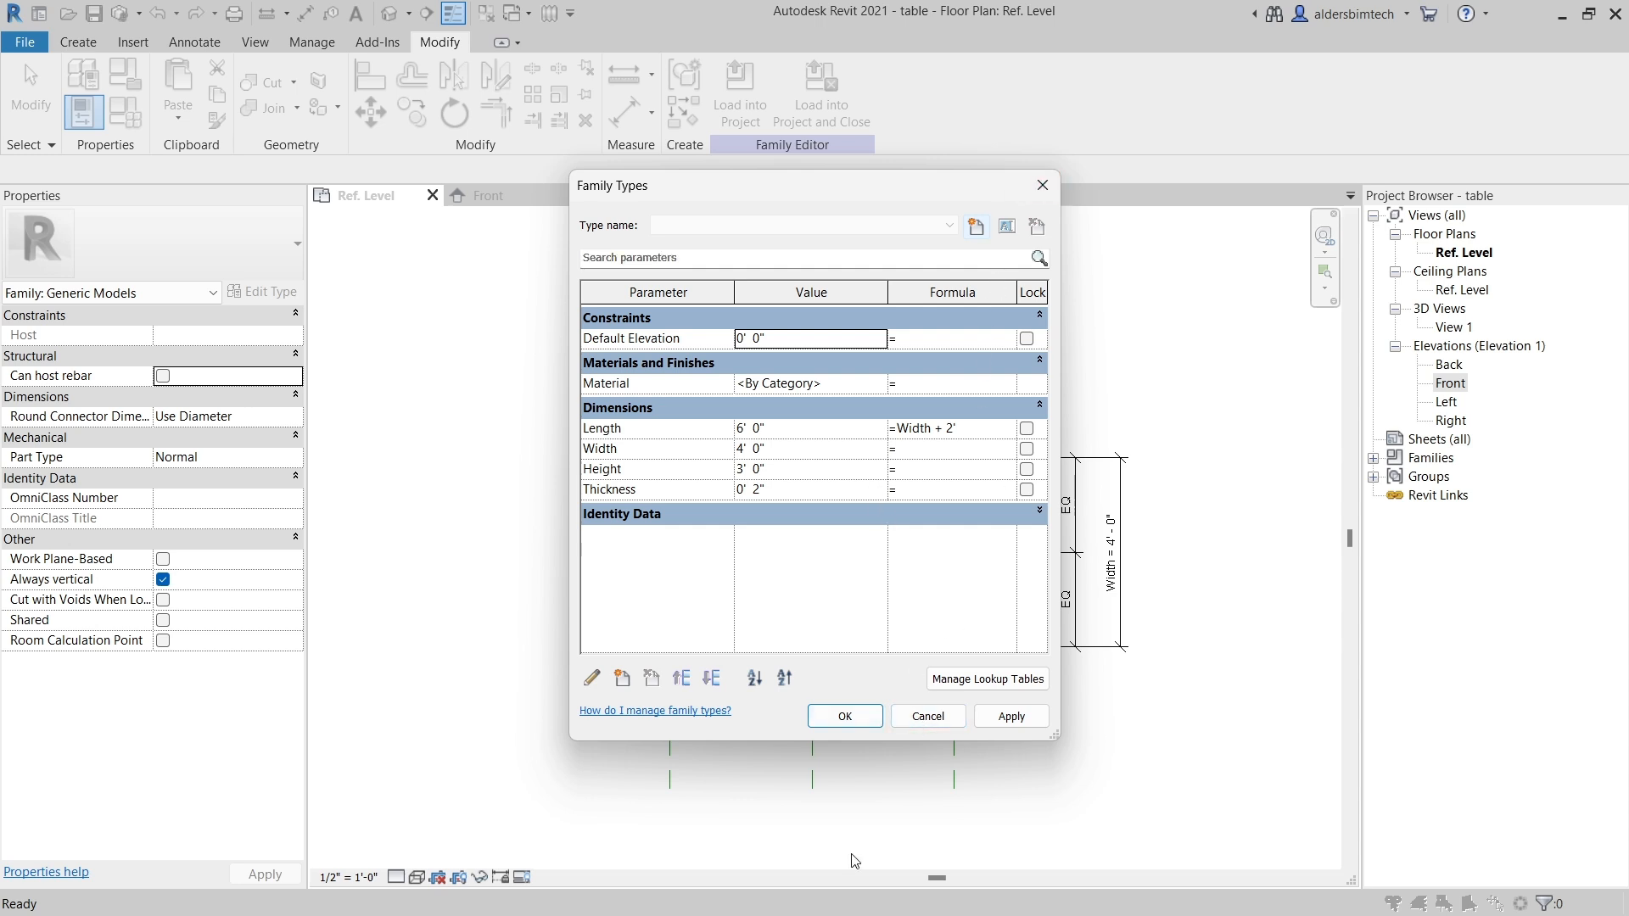
click(851, 717)
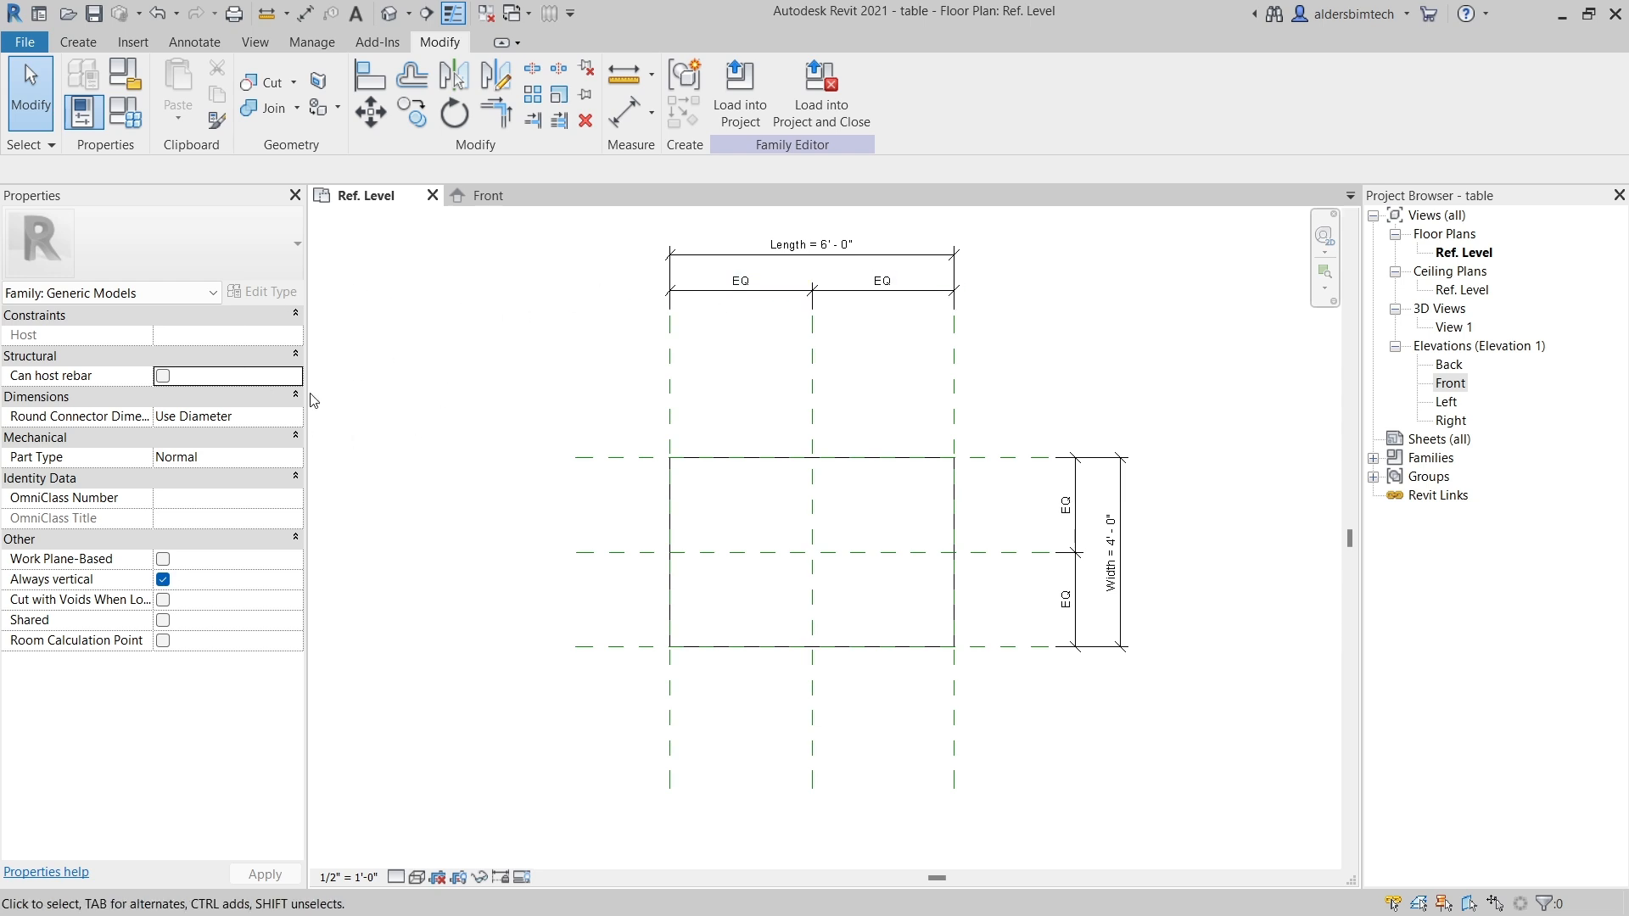
Add a Yes/No type family parameter named "table top visible", grouped under Visibility.
click(872, 464)
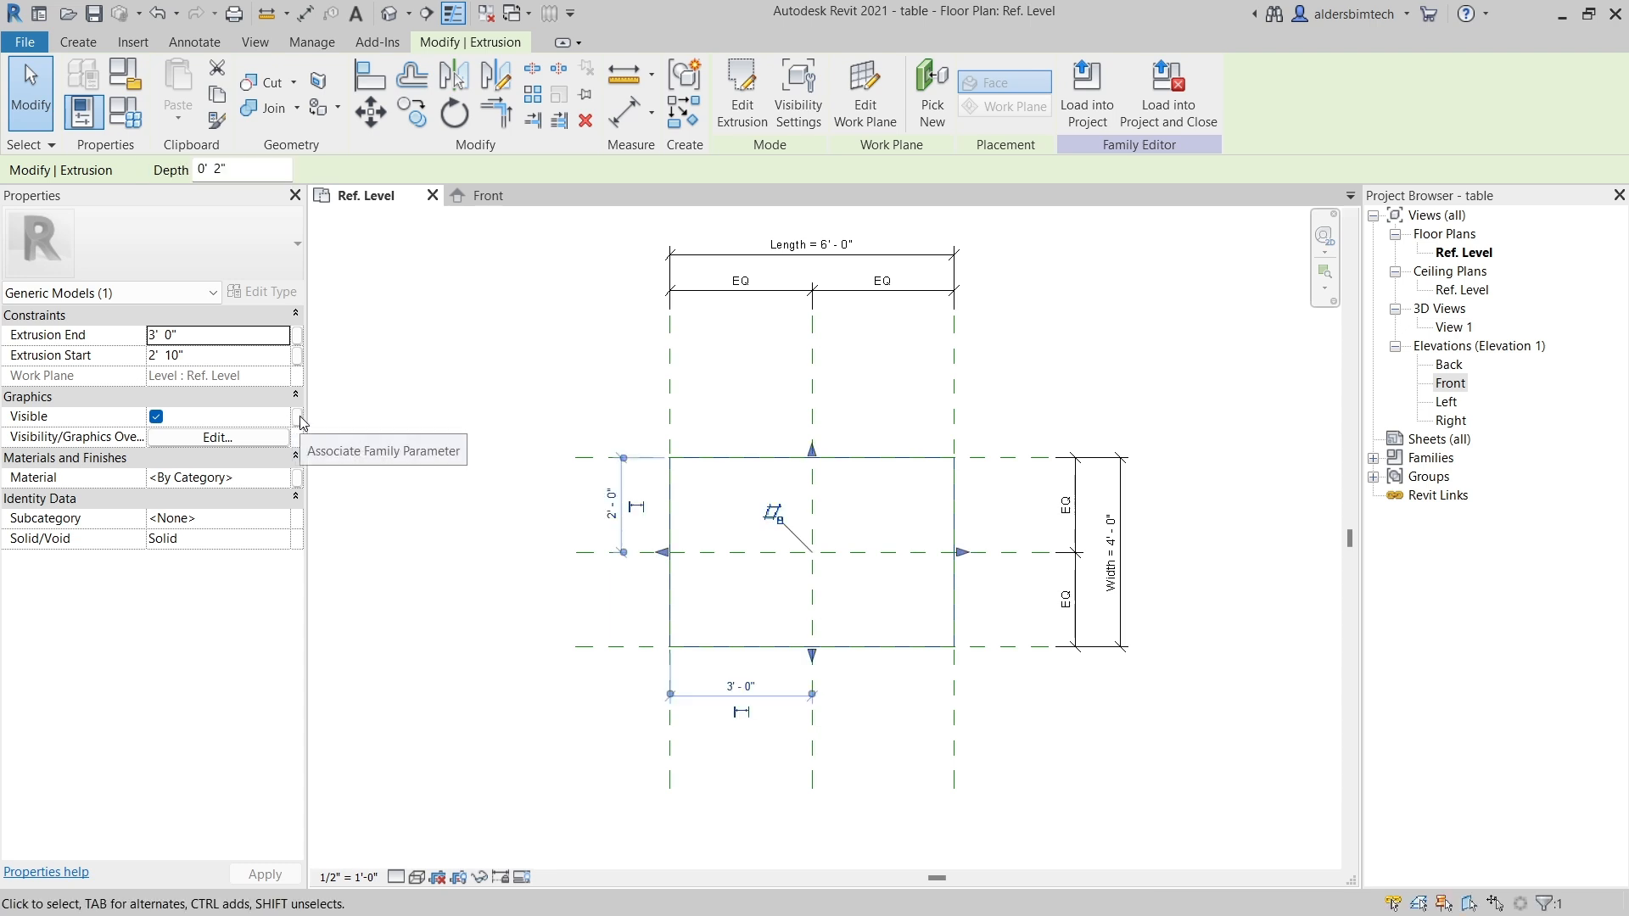
click(127, 112)
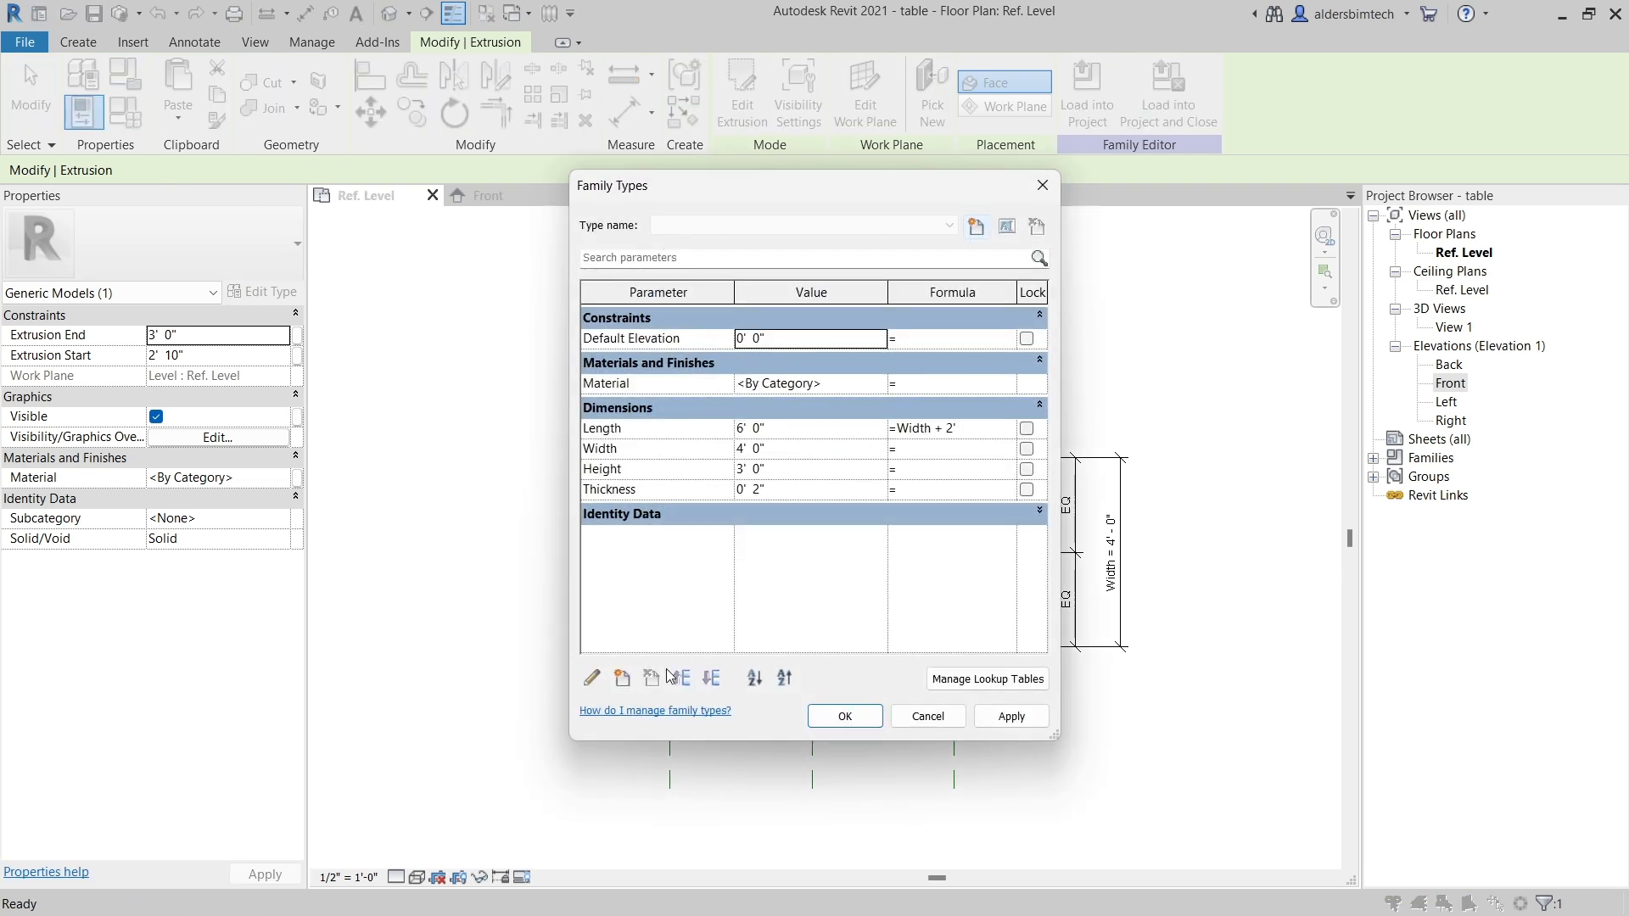
click(623, 679)
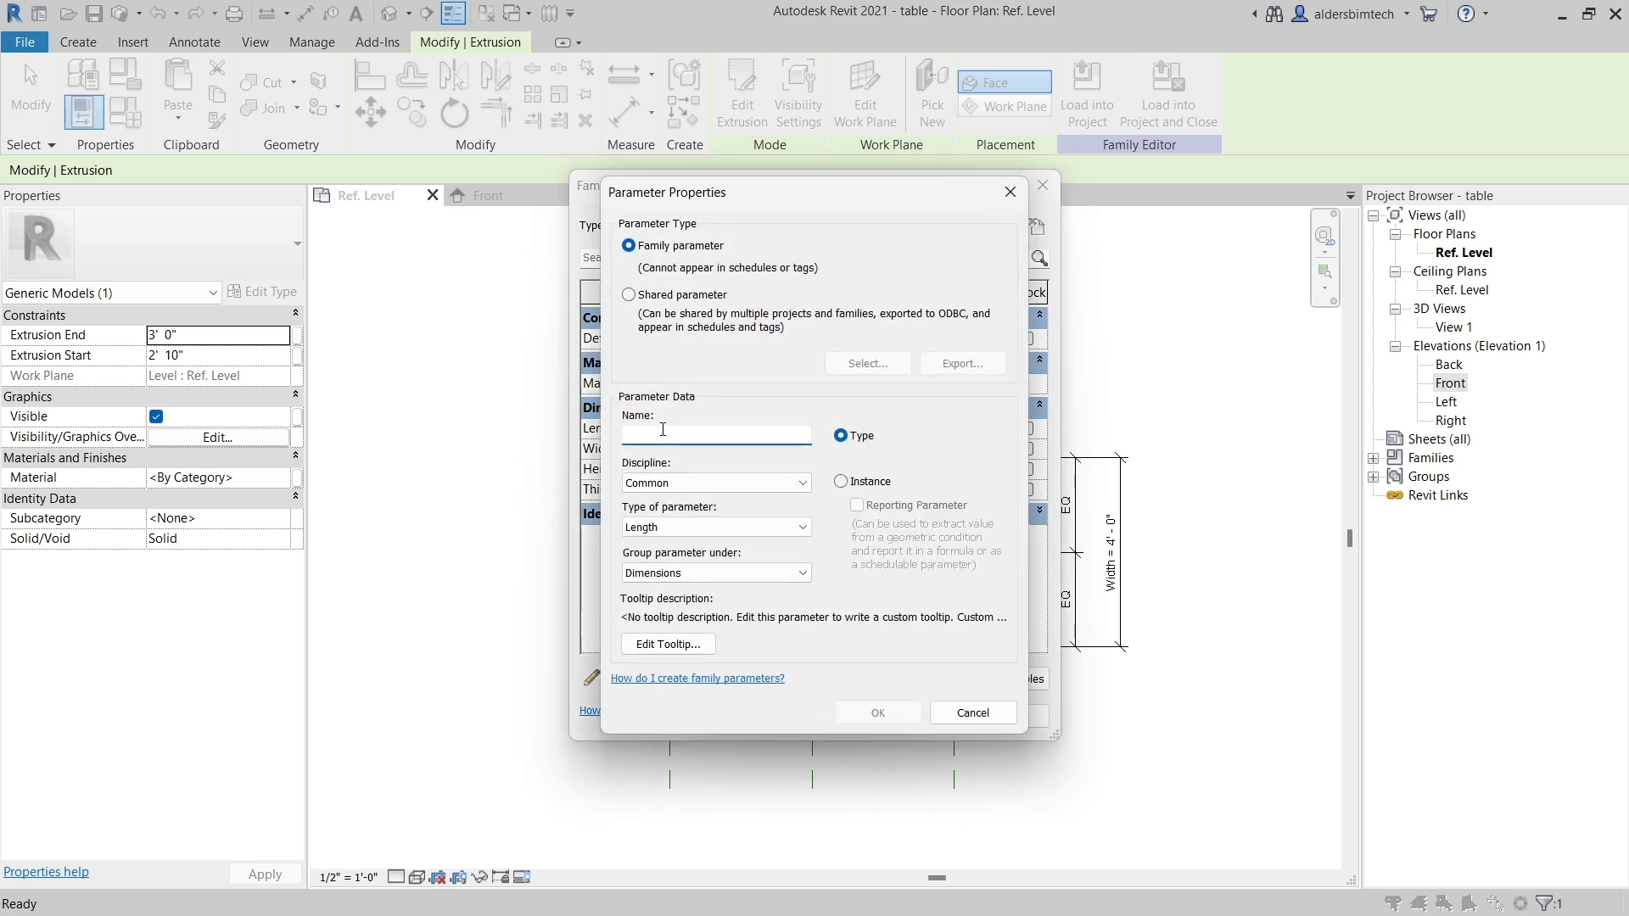
text(table top visible)
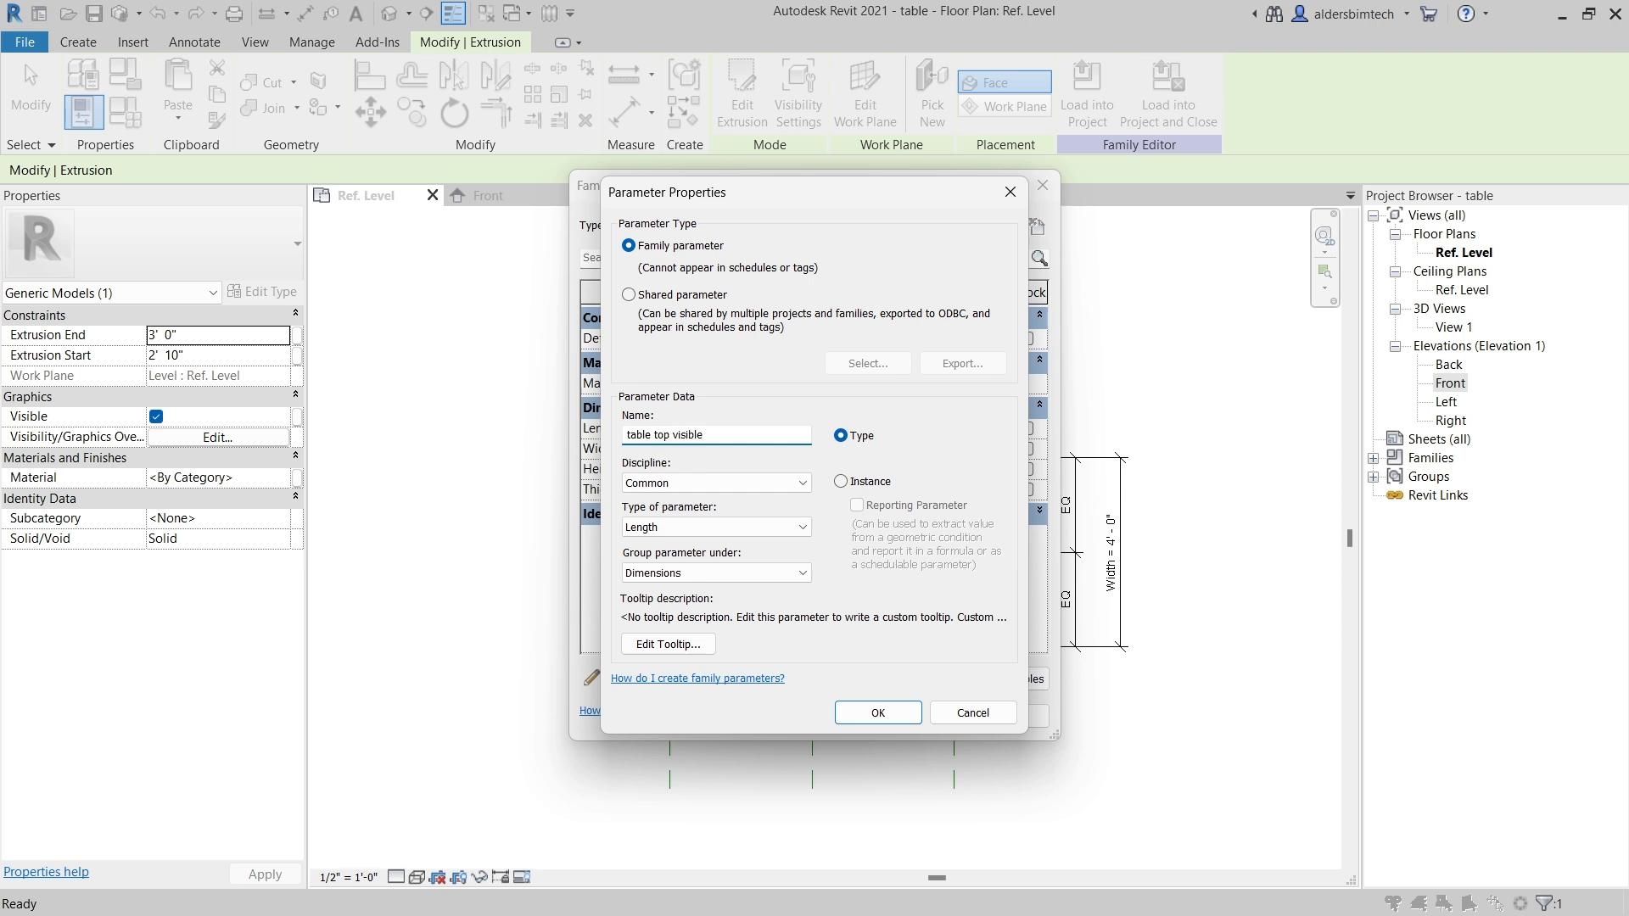
click(717, 527)
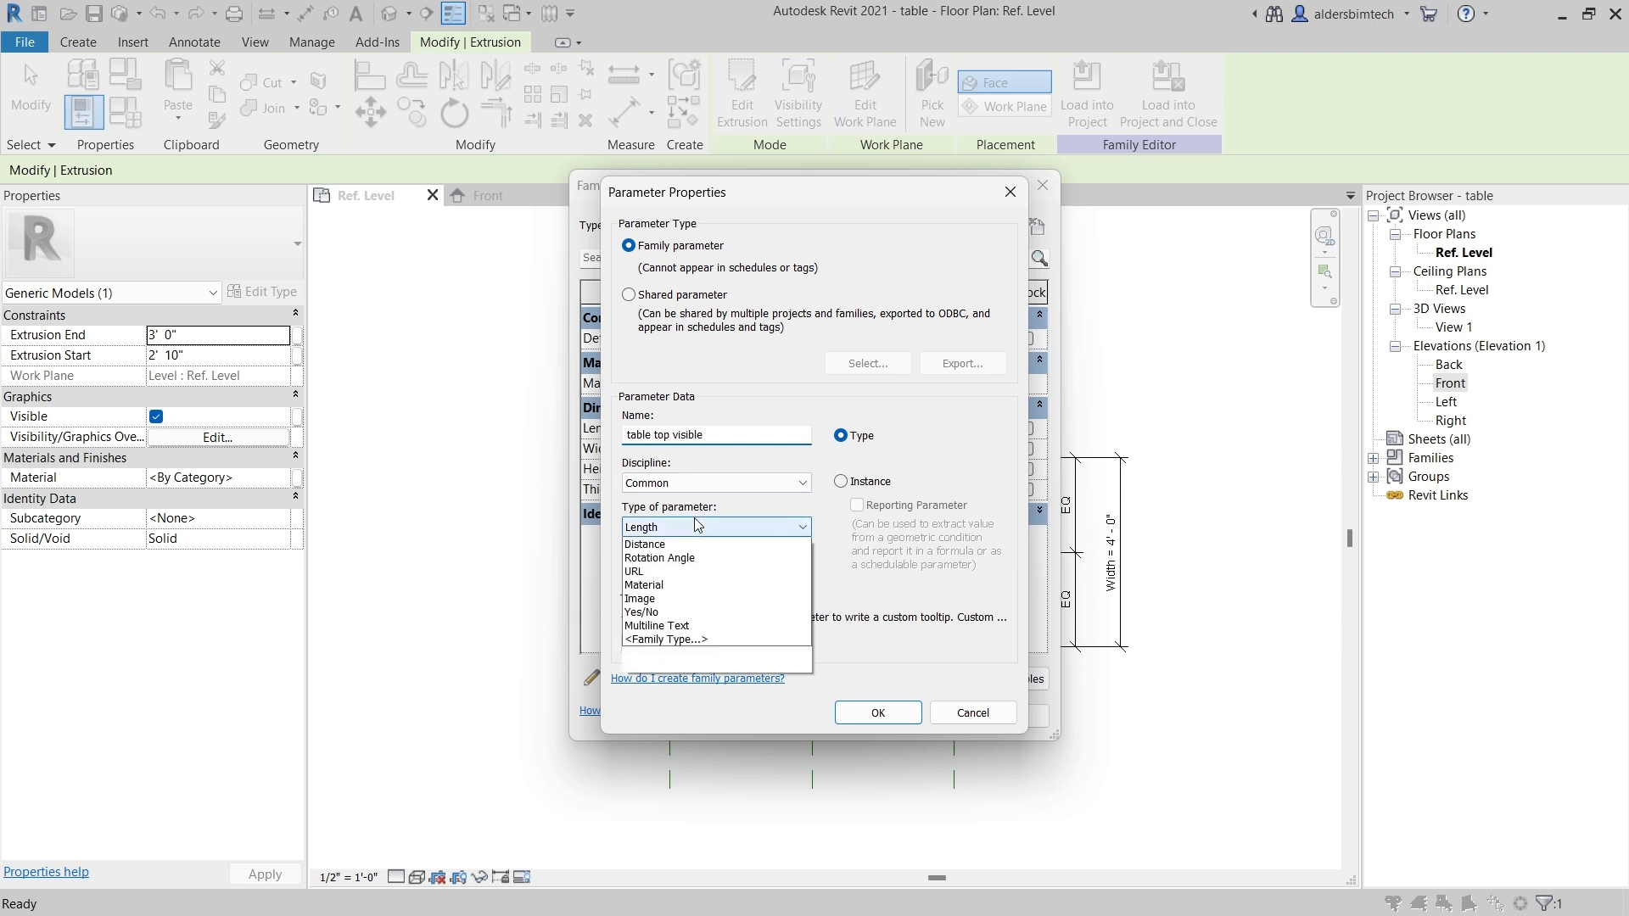
click(674, 788)
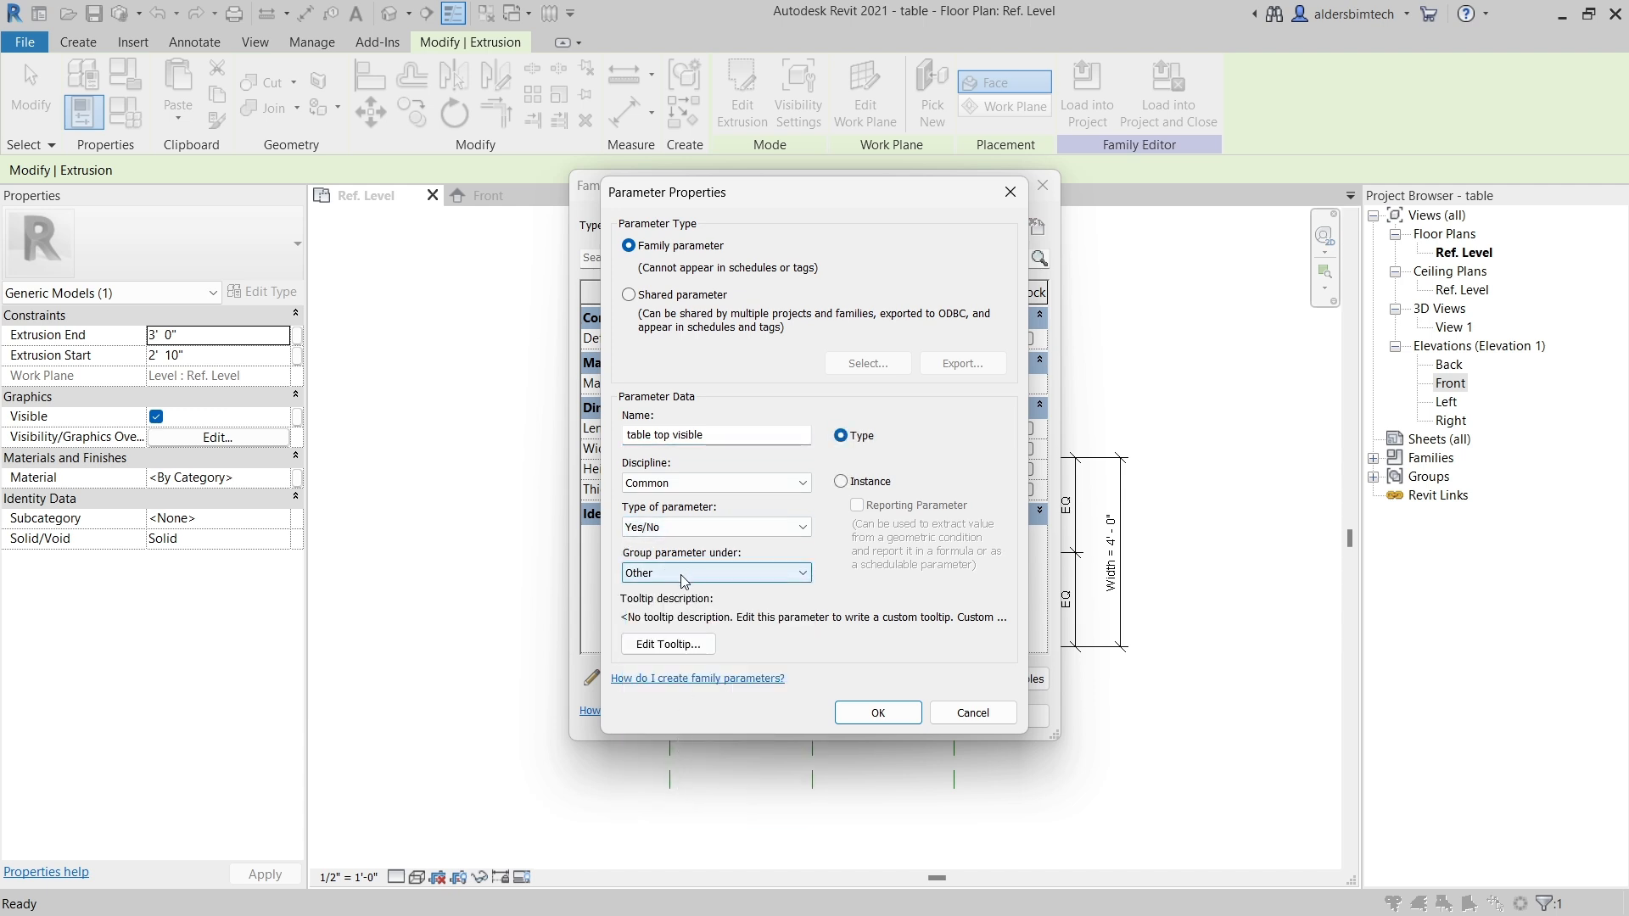
click(684, 581)
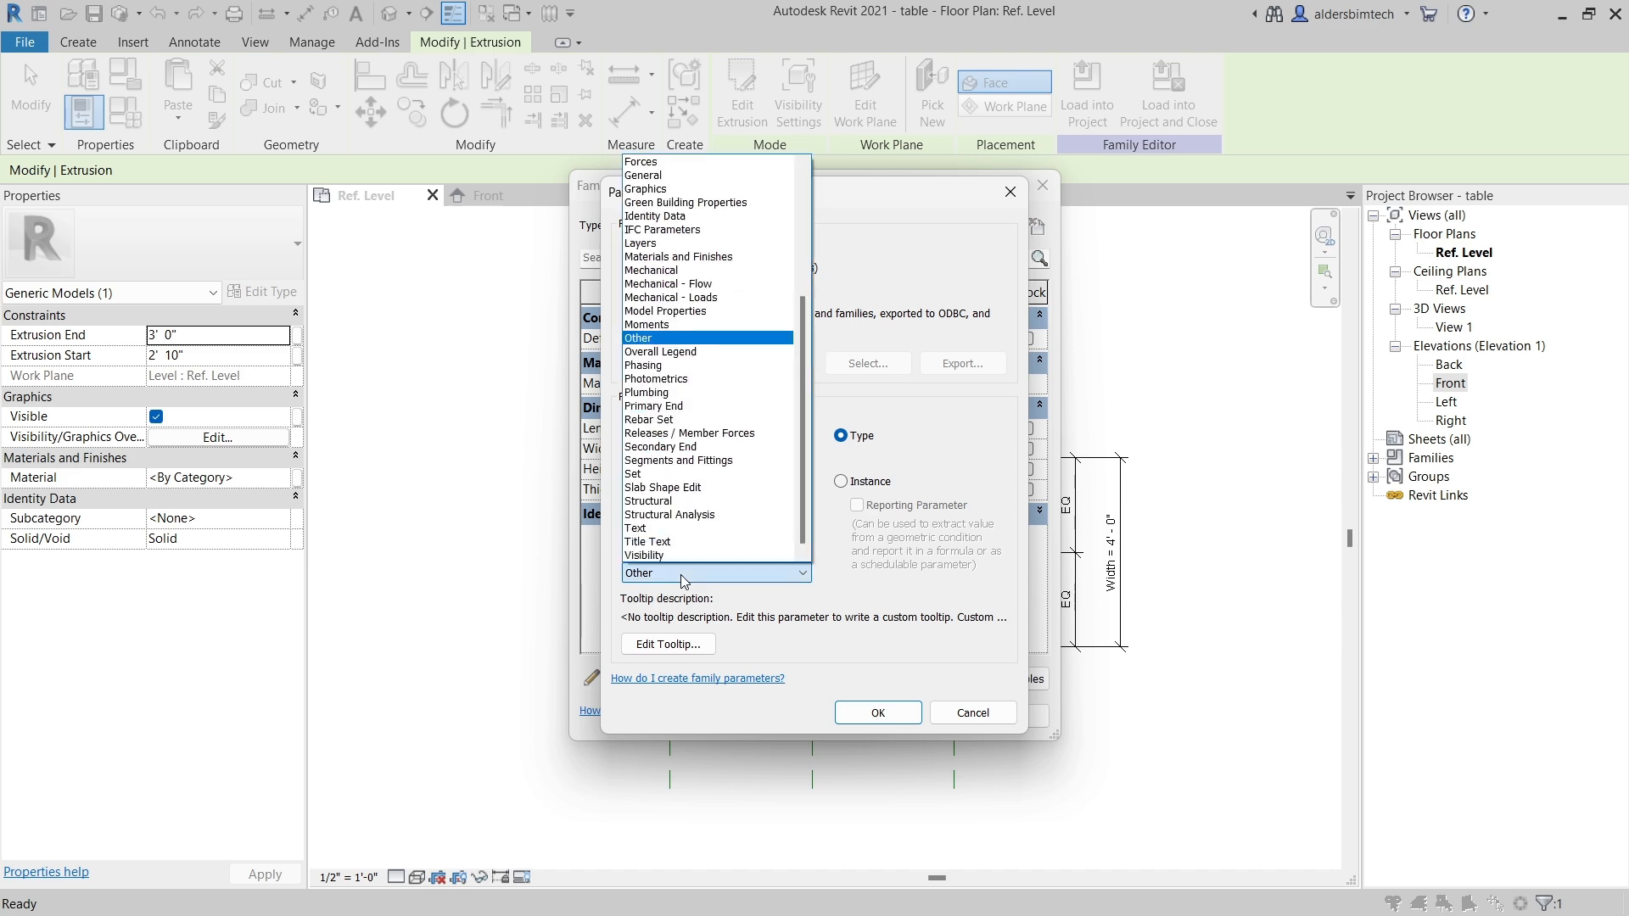
click(677, 555)
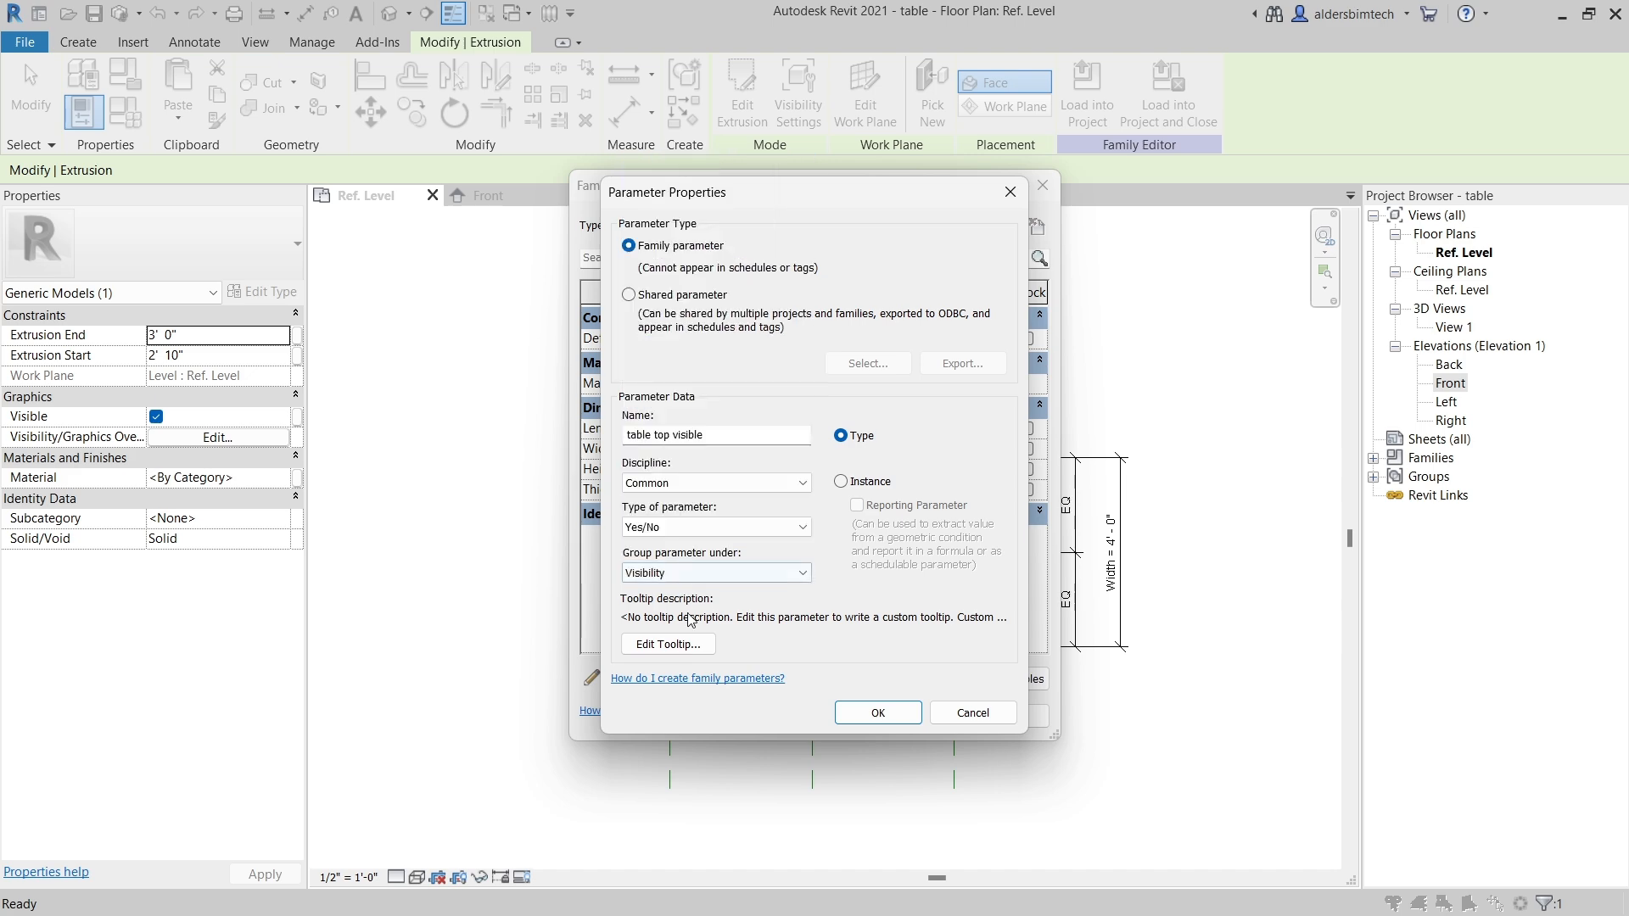
click(878, 712)
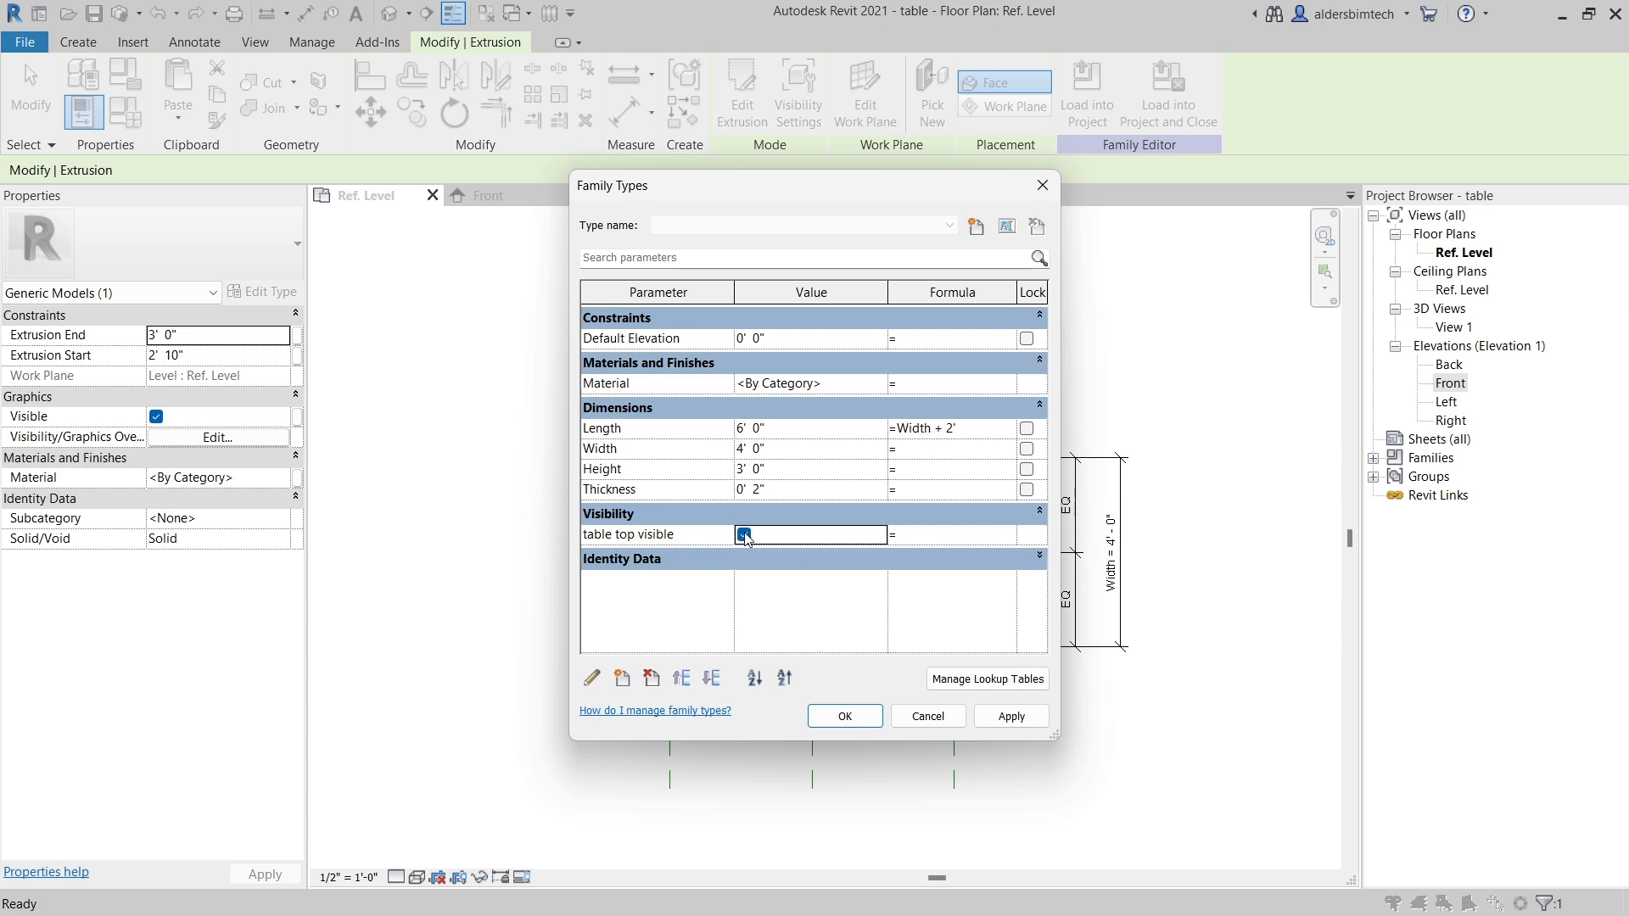
click(879, 718)
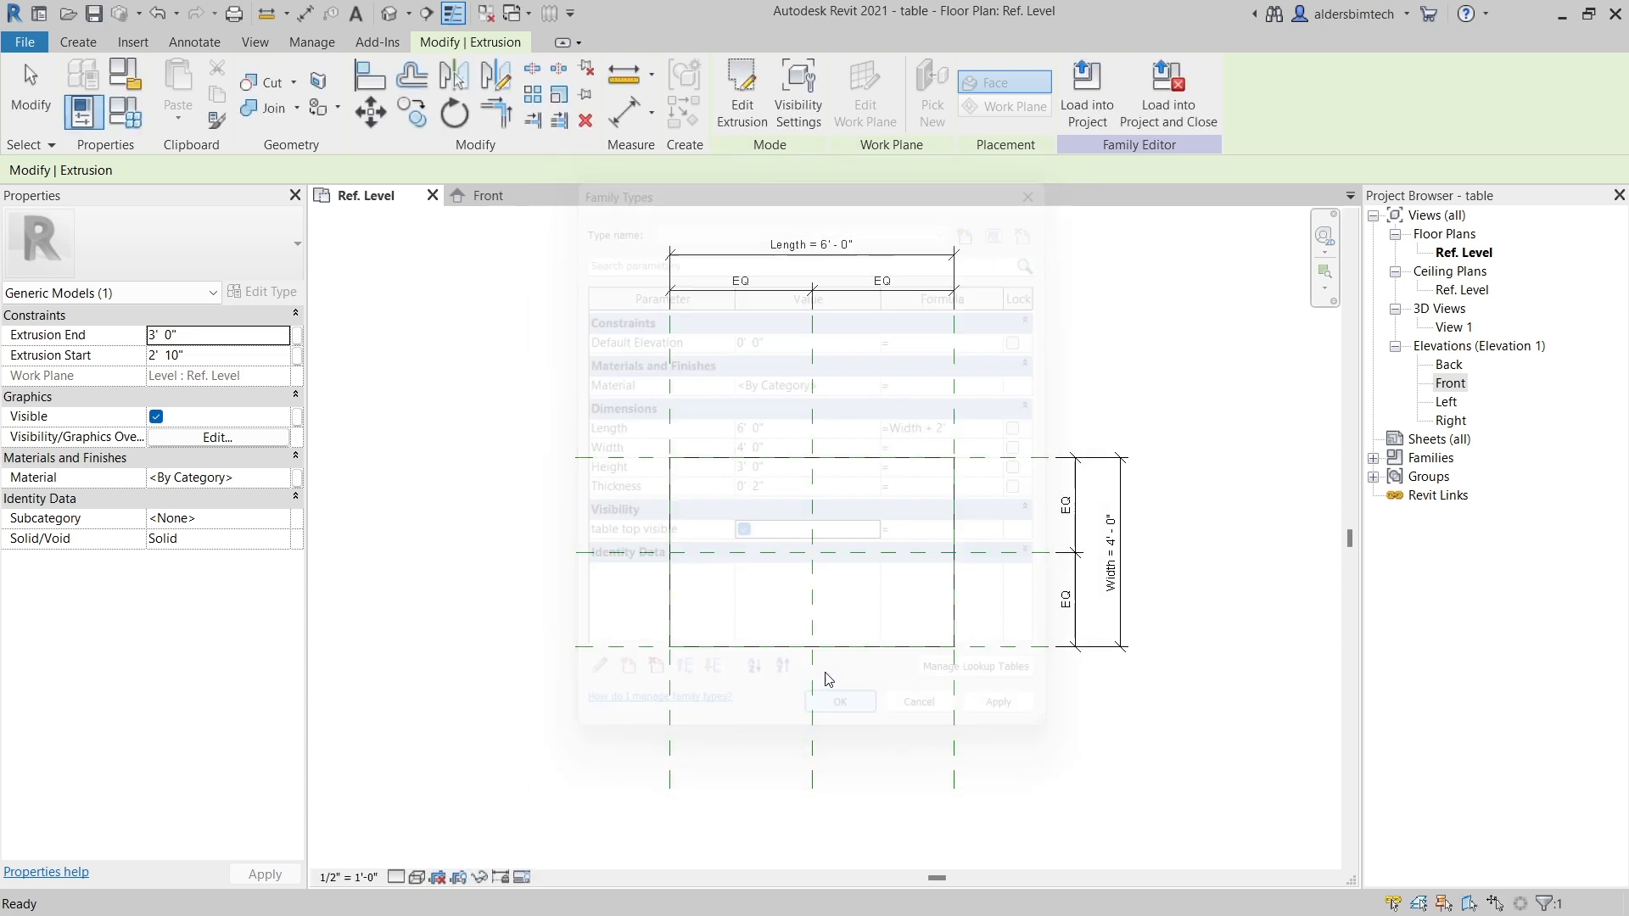
Associate the tabletop extrusion's Visible property with the "table top visible" parameter.
click(727, 458)
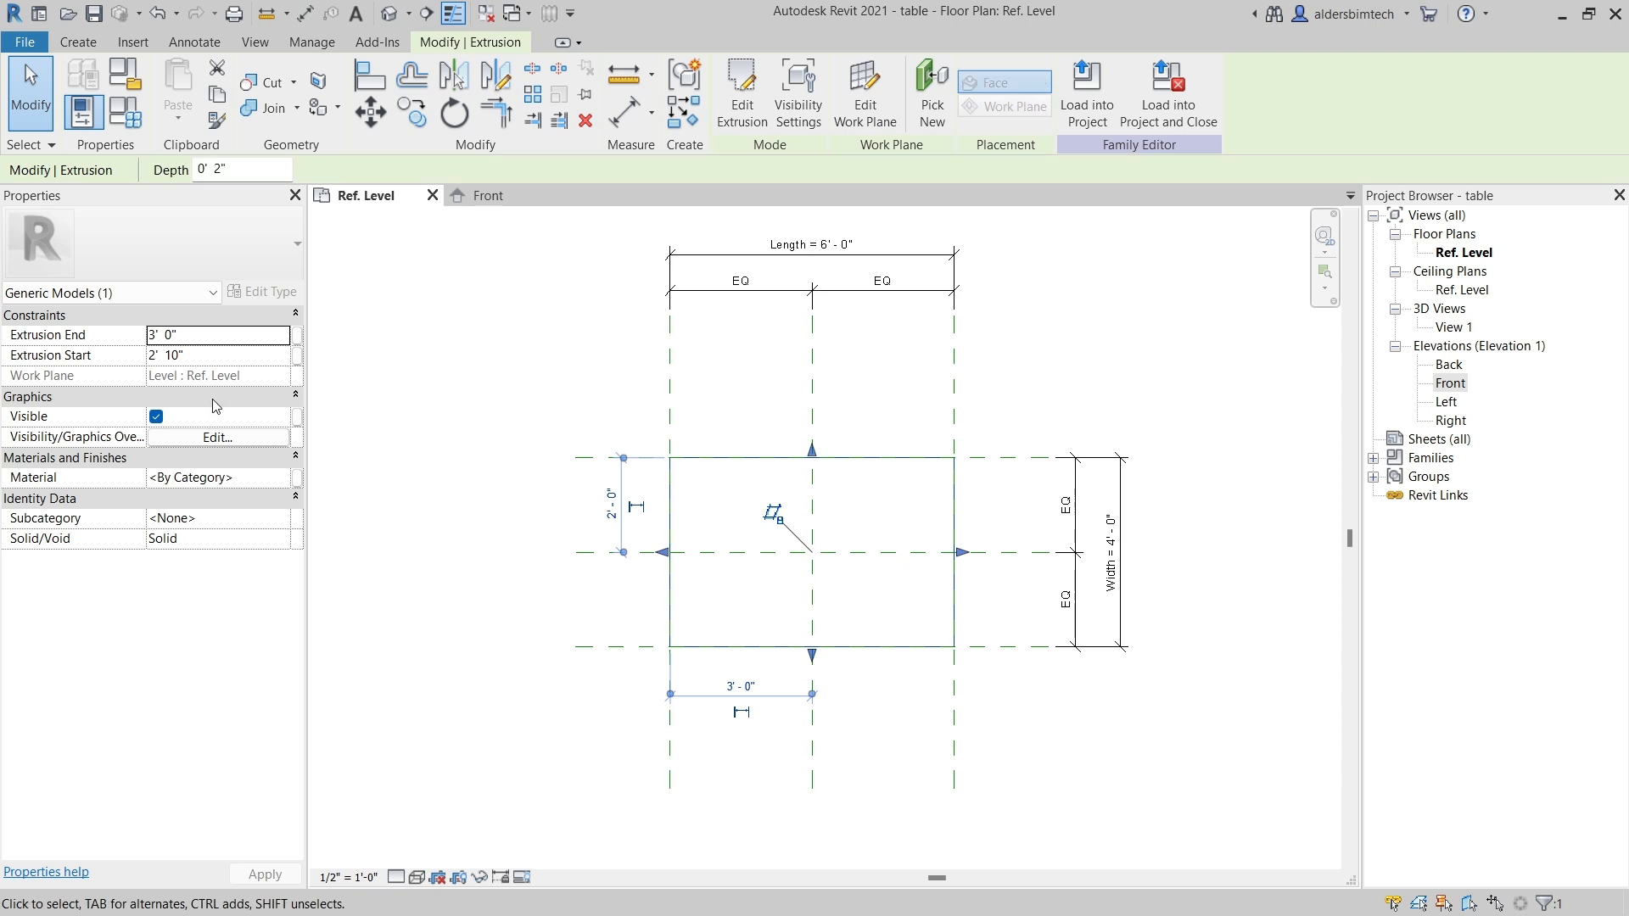
click(298, 416)
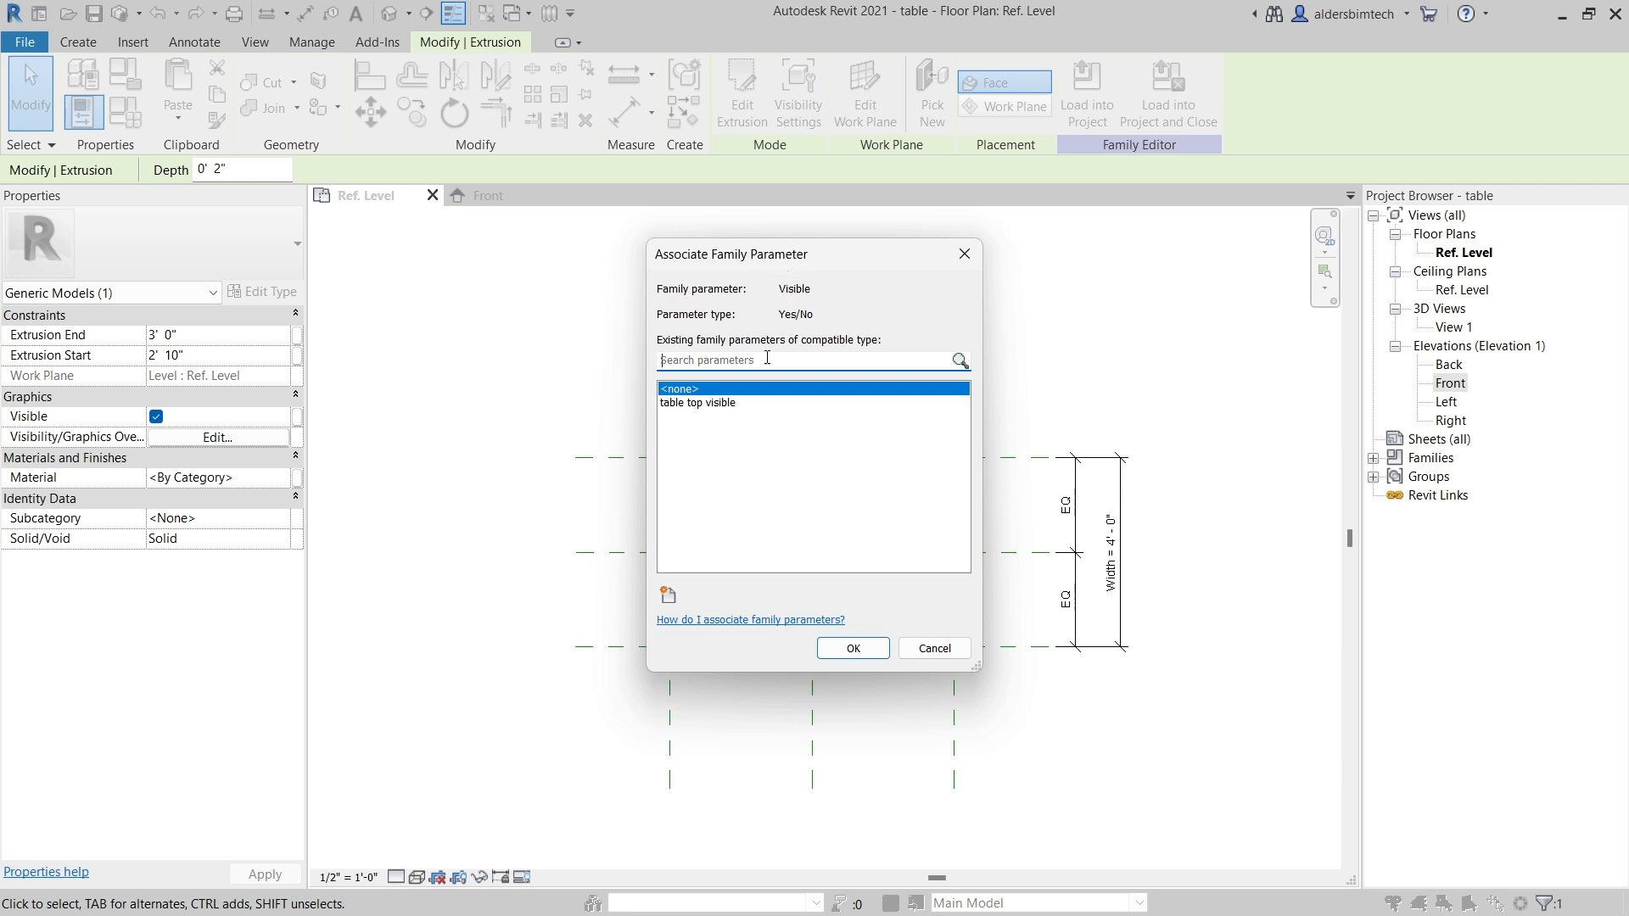
click(717, 404)
click(850, 652)
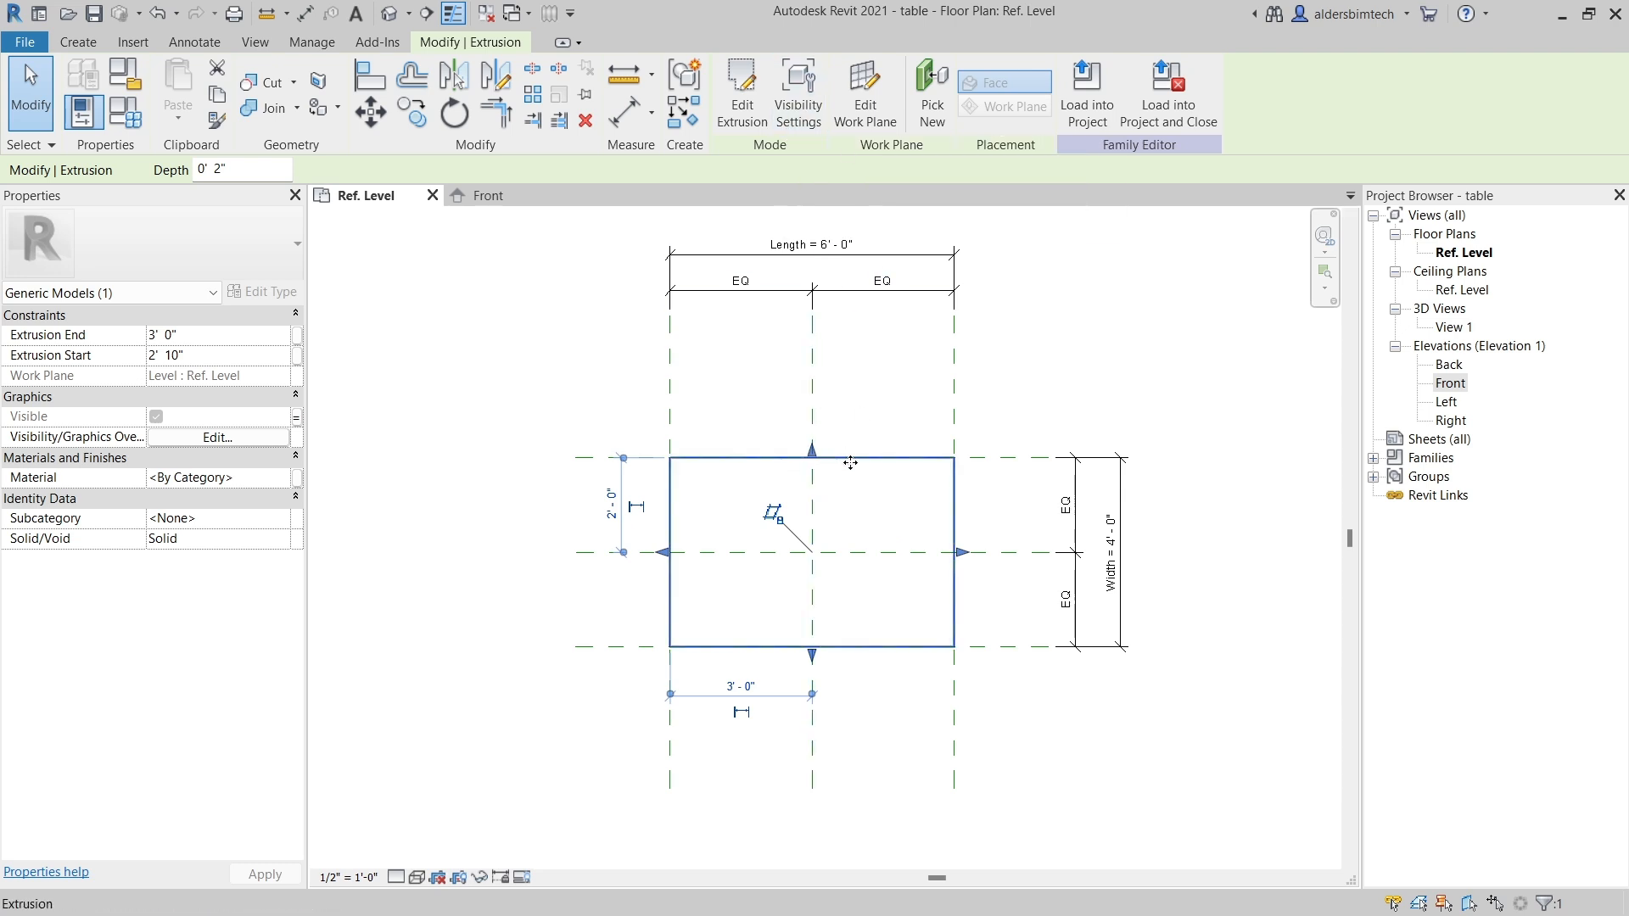
Review the tabletop extrusion's view-specific display and detail-level visibility settings.
click(788, 111)
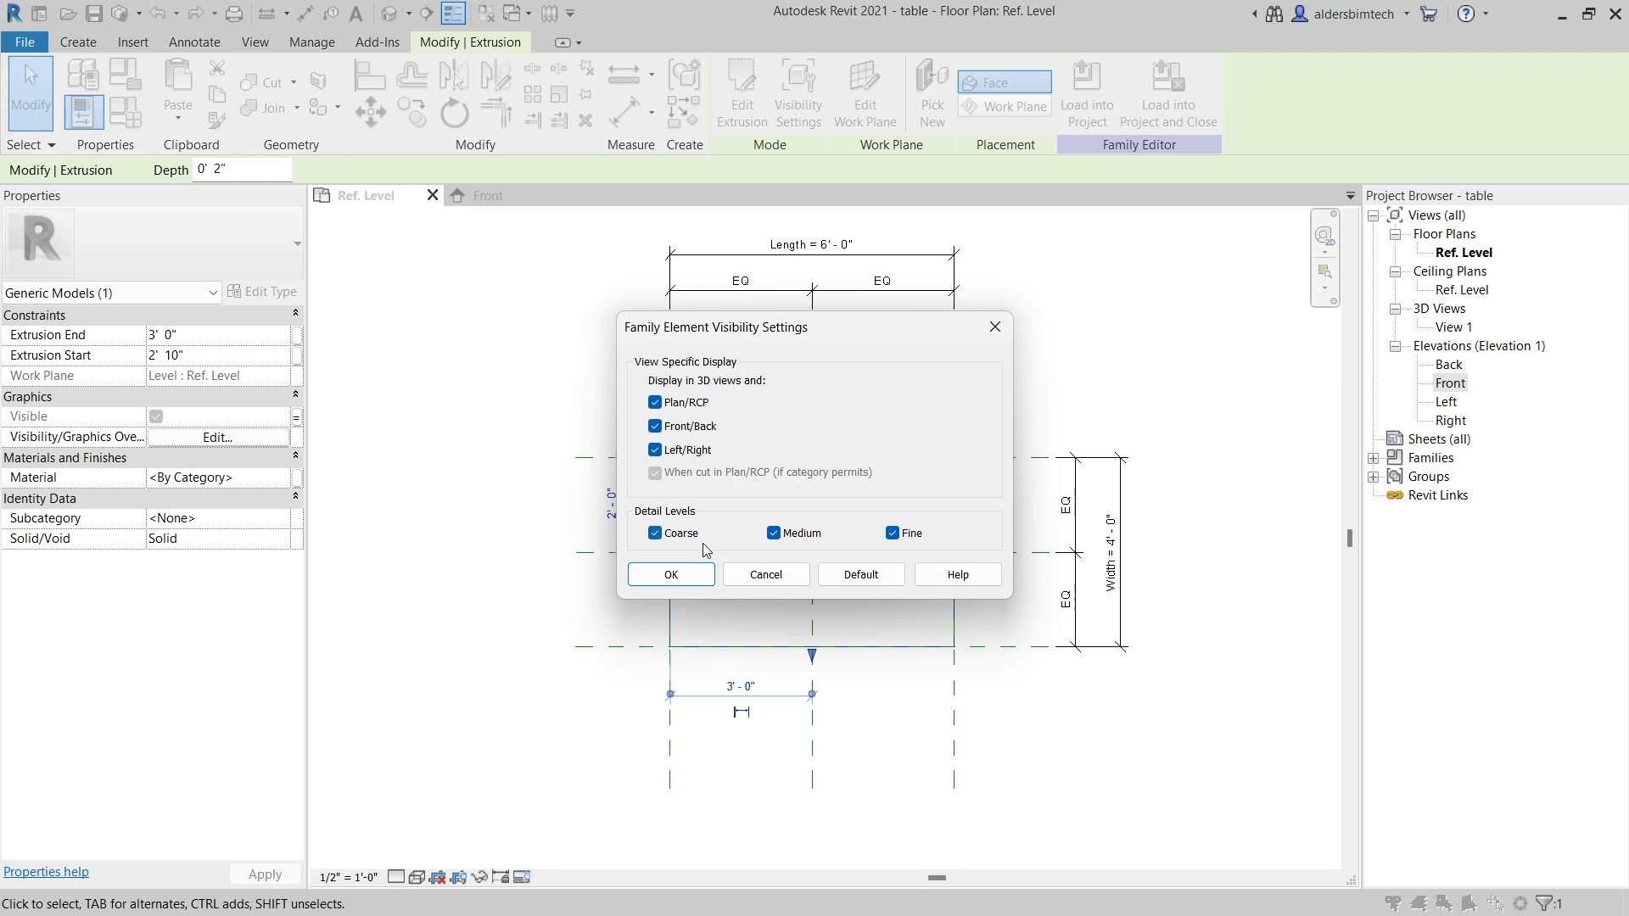
click(670, 574)
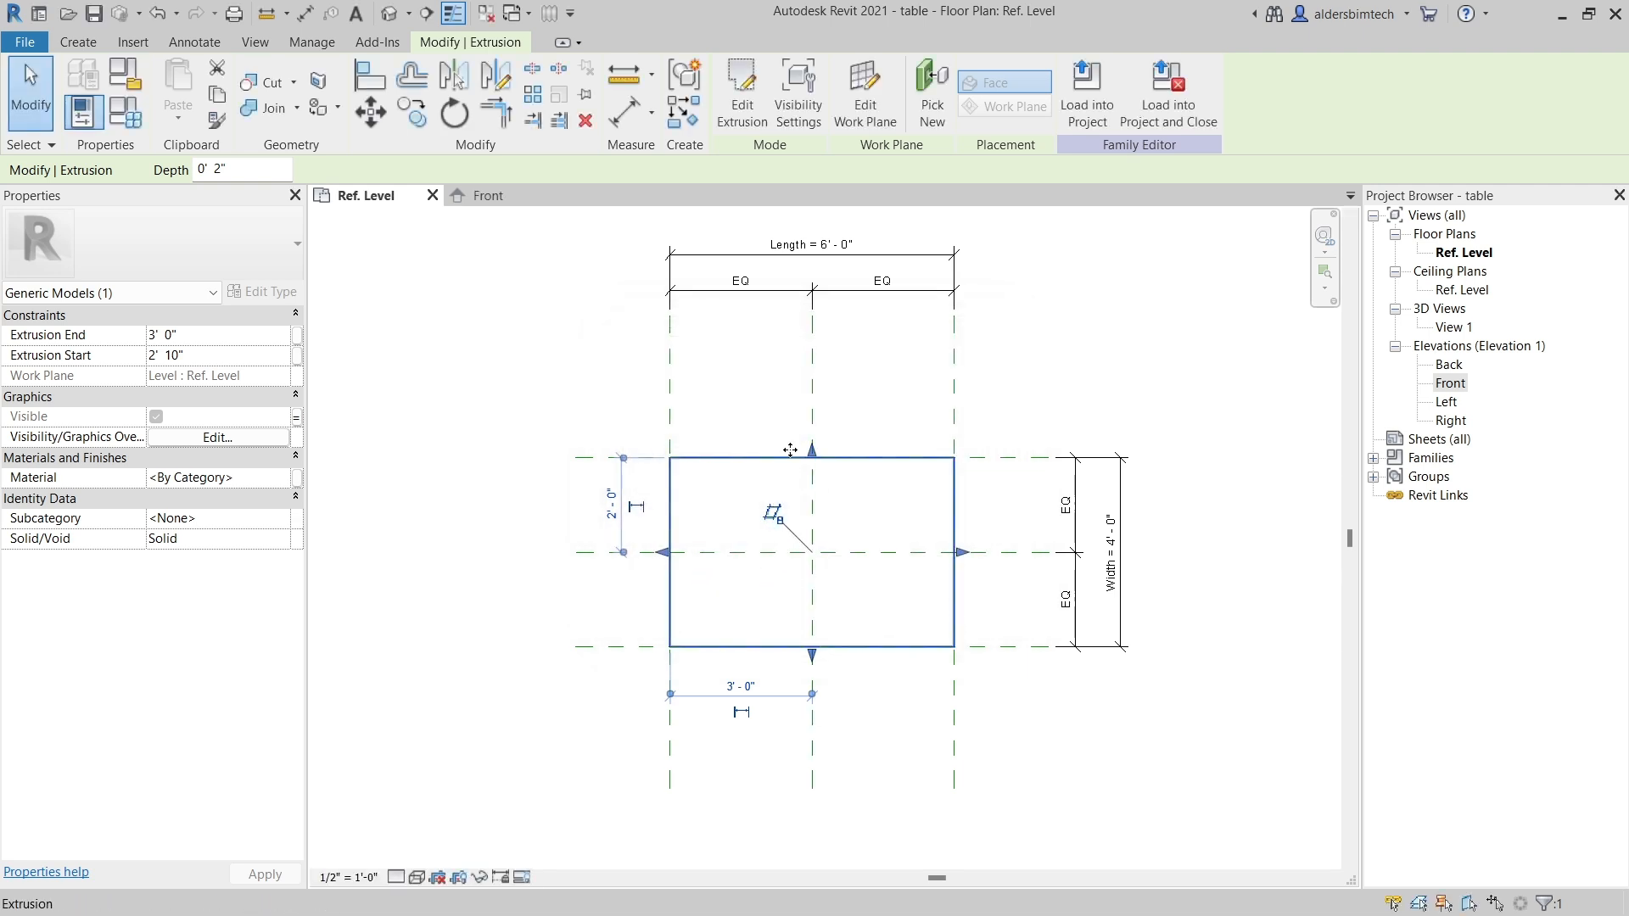
click(532, 399)
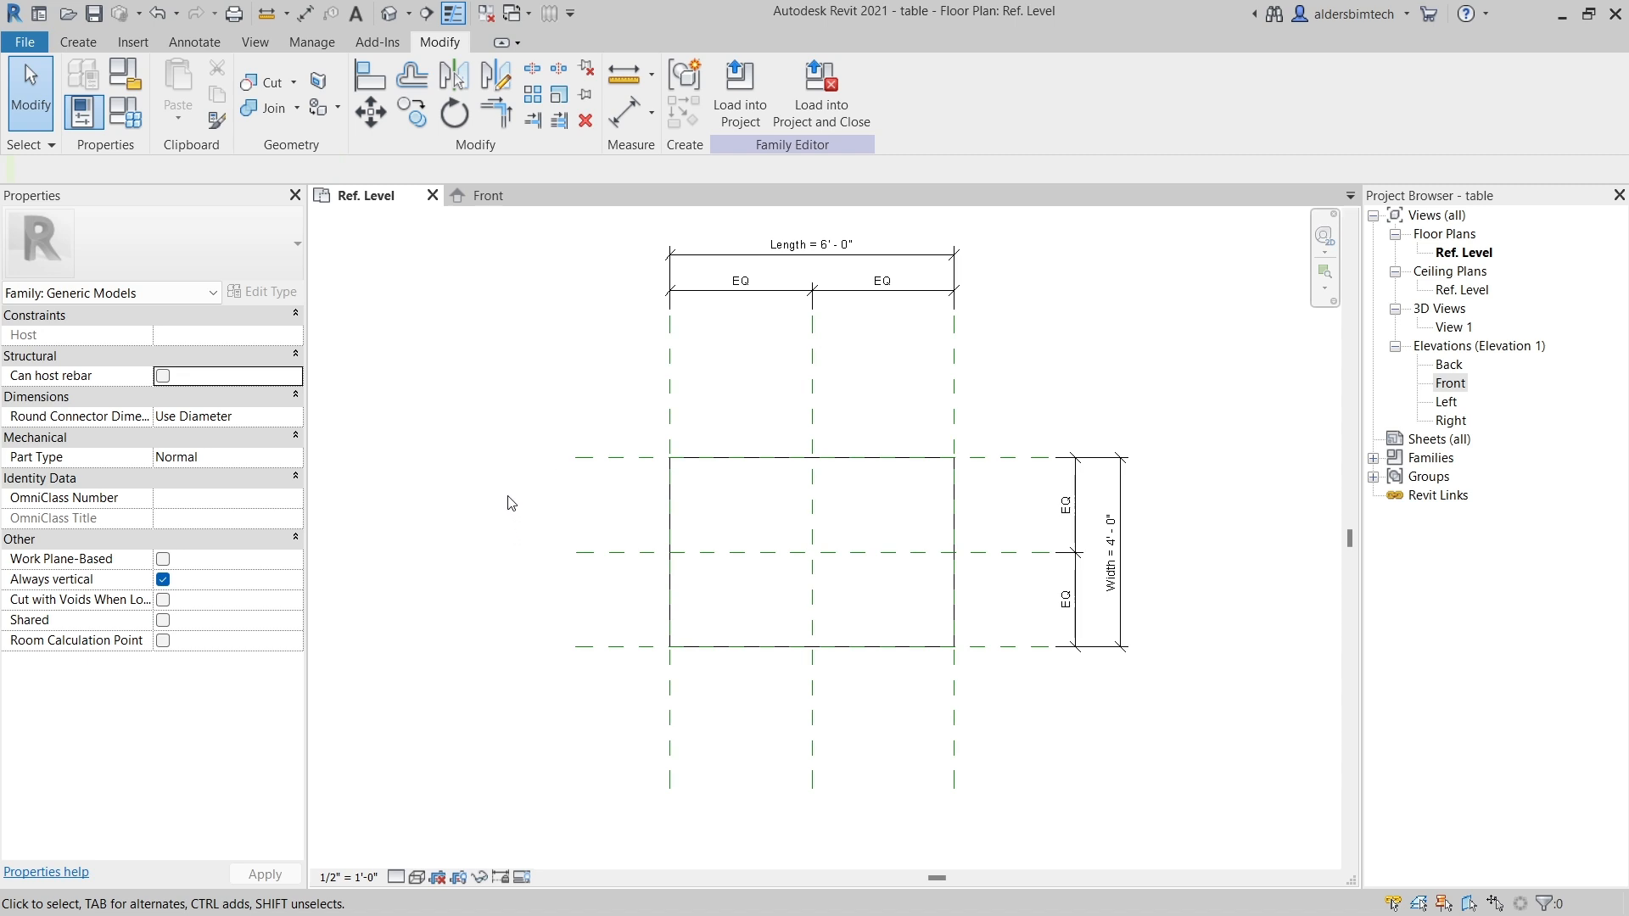
Create an object-style subcategory named "table top" under Generic Models.
click(317, 42)
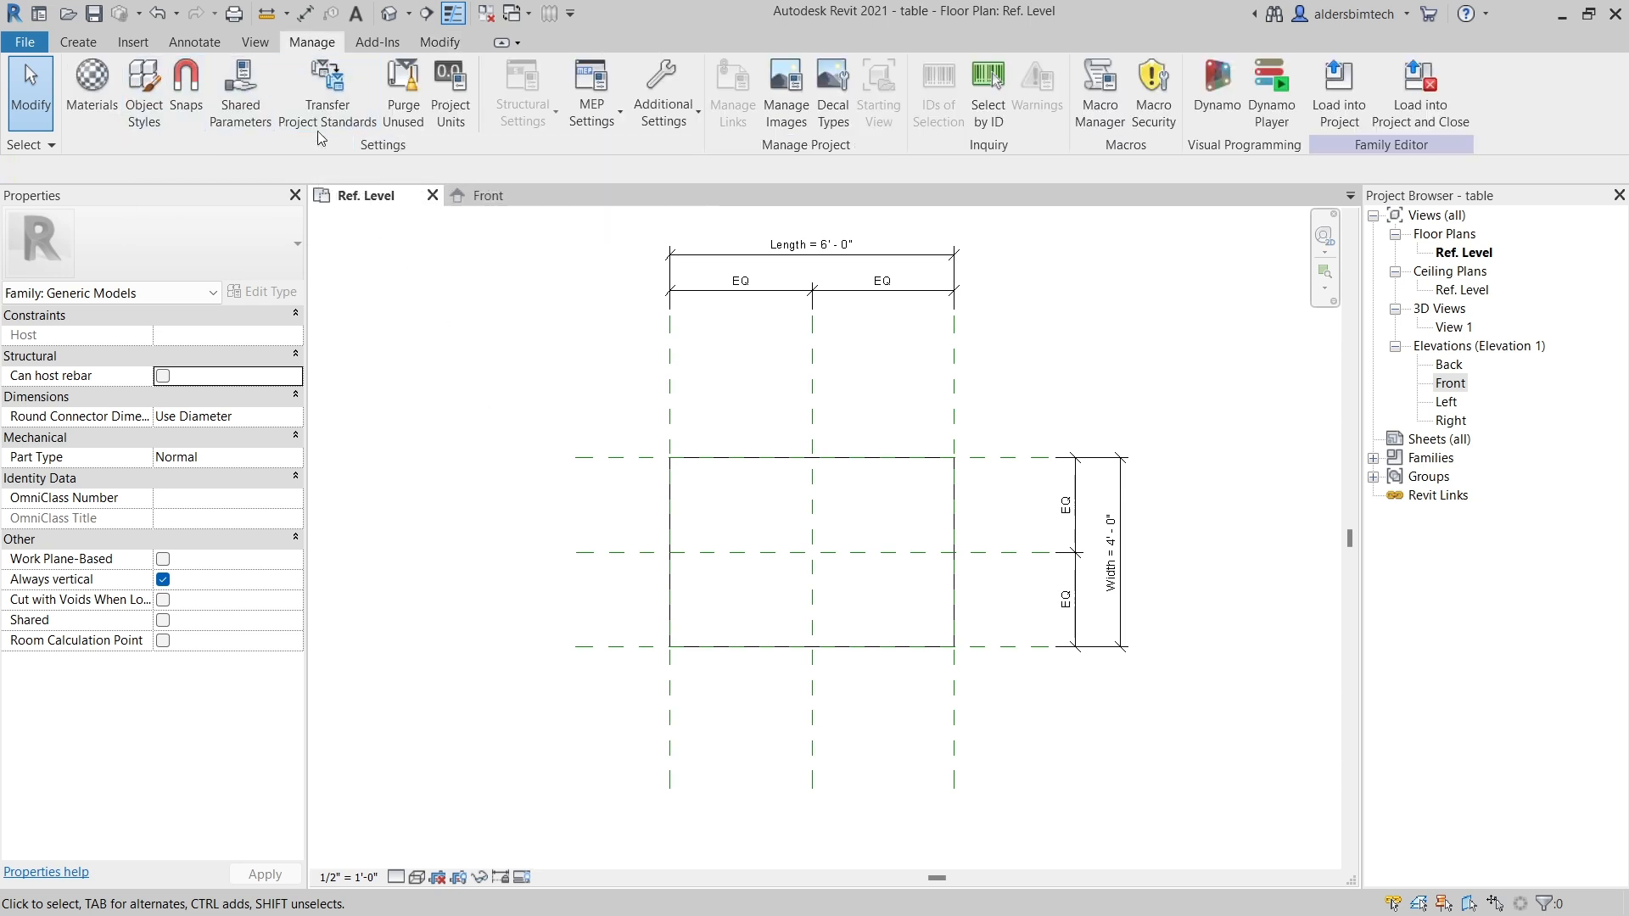
click(143, 100)
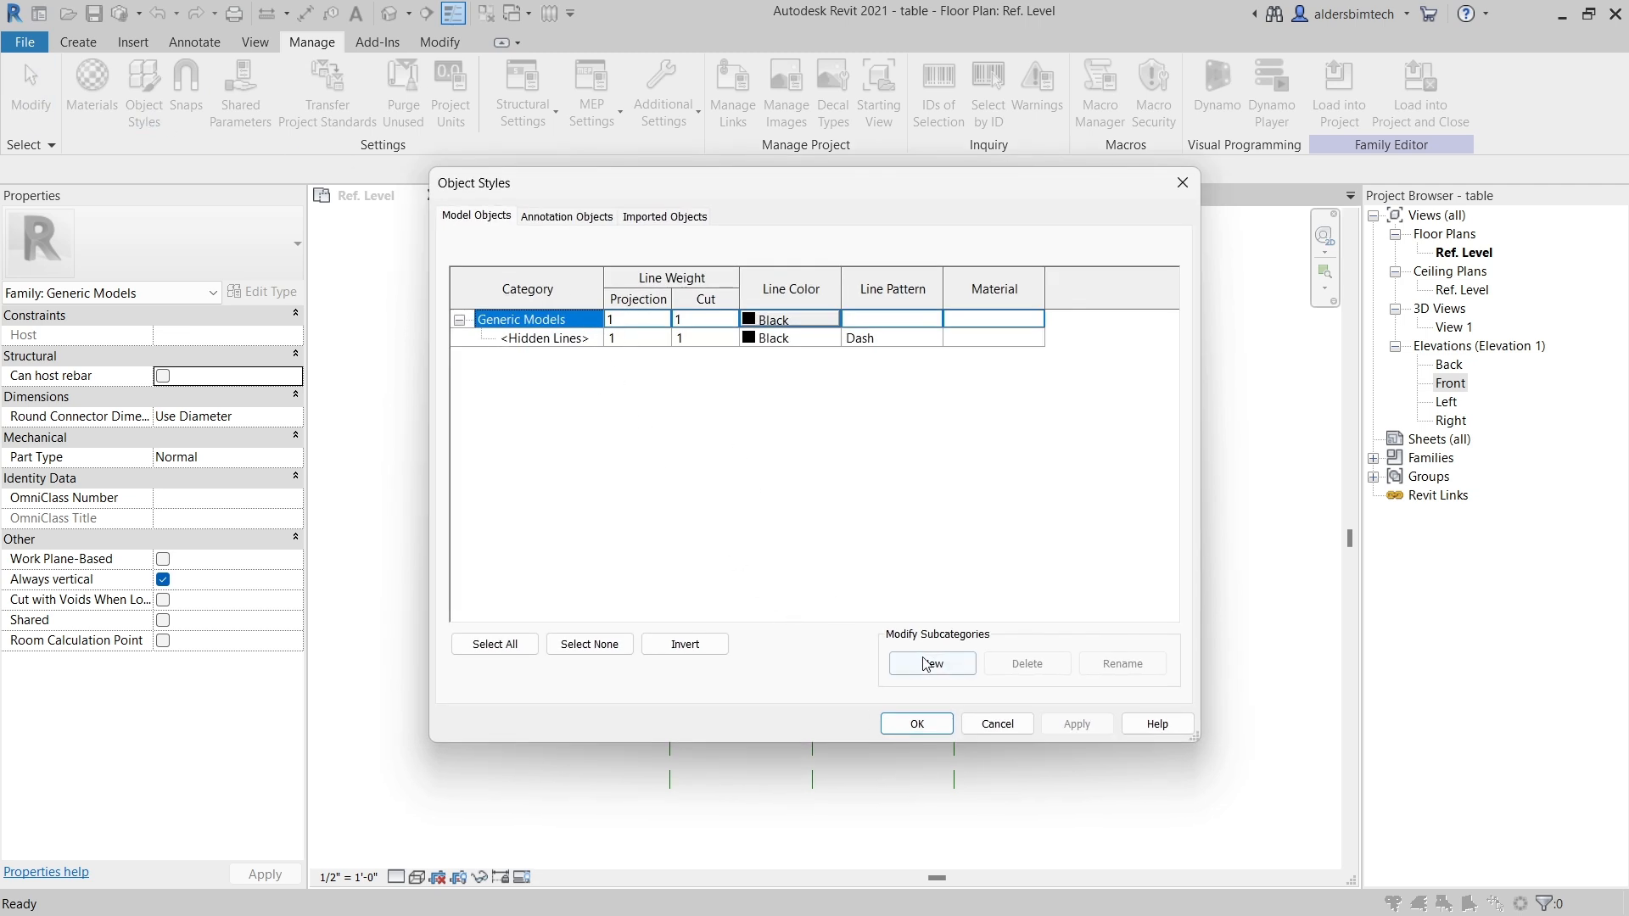
click(951, 664)
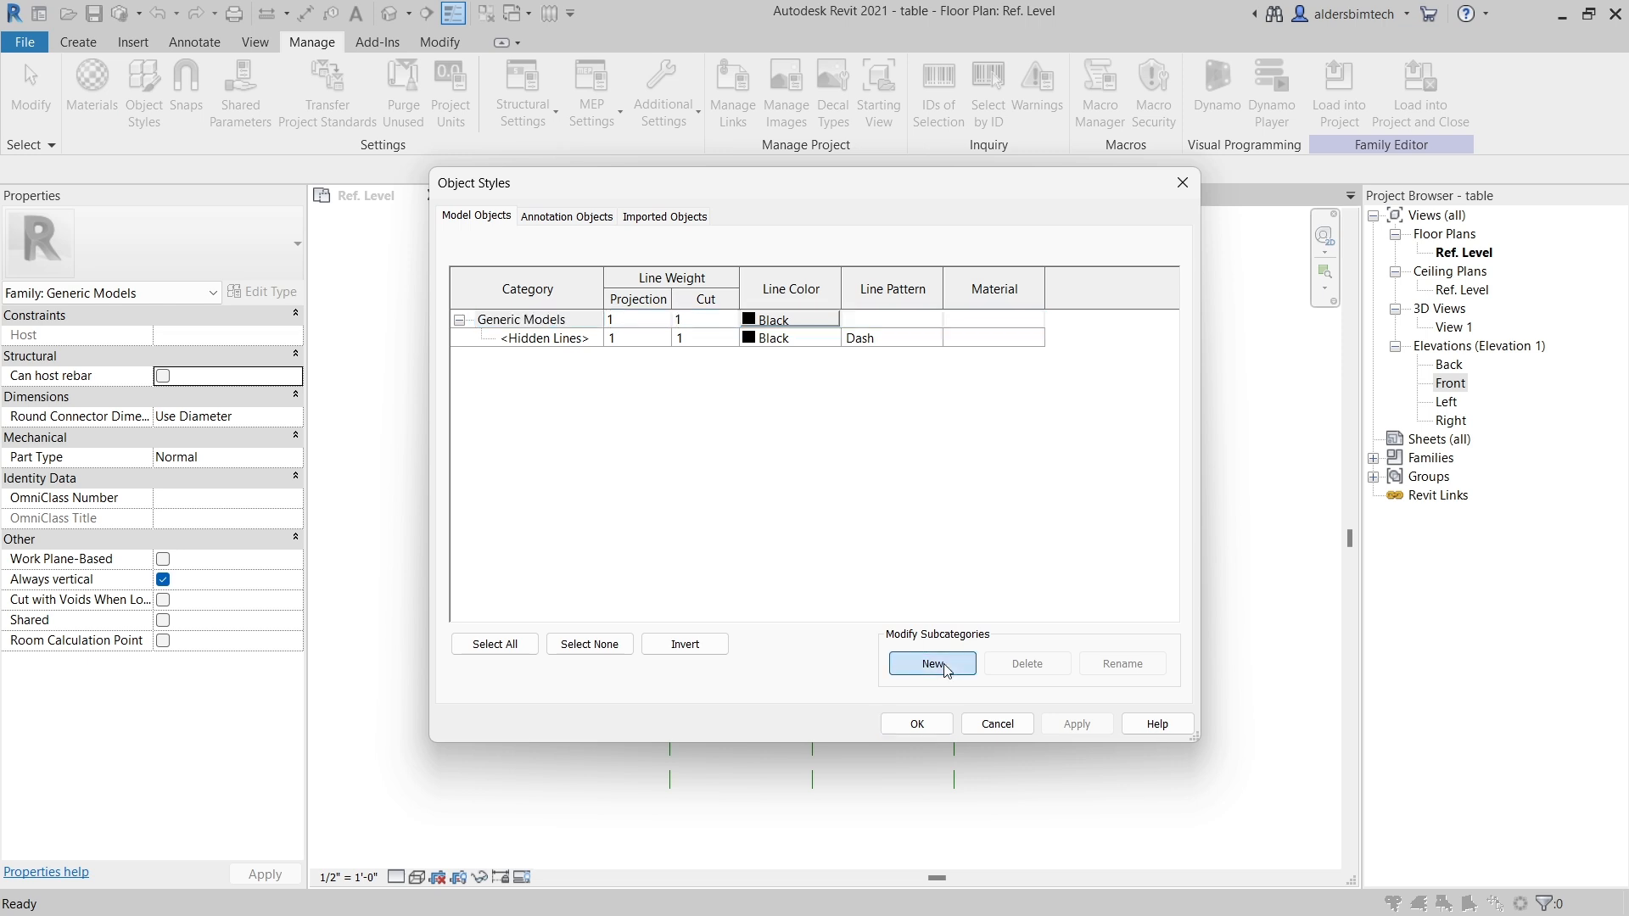
text(table top)
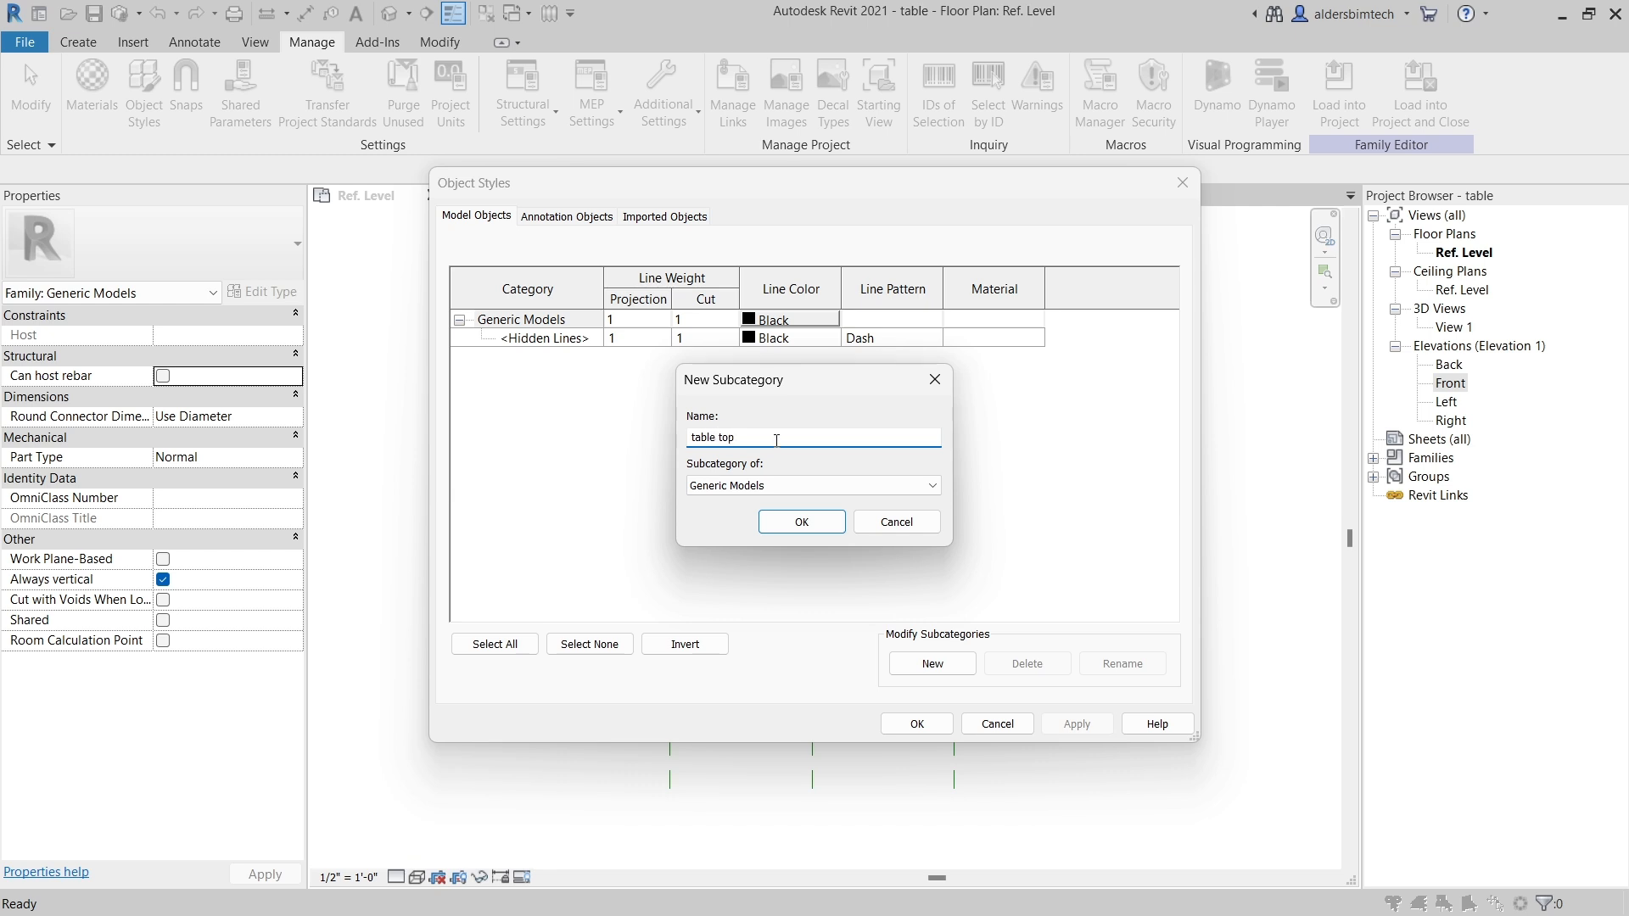
click(796, 521)
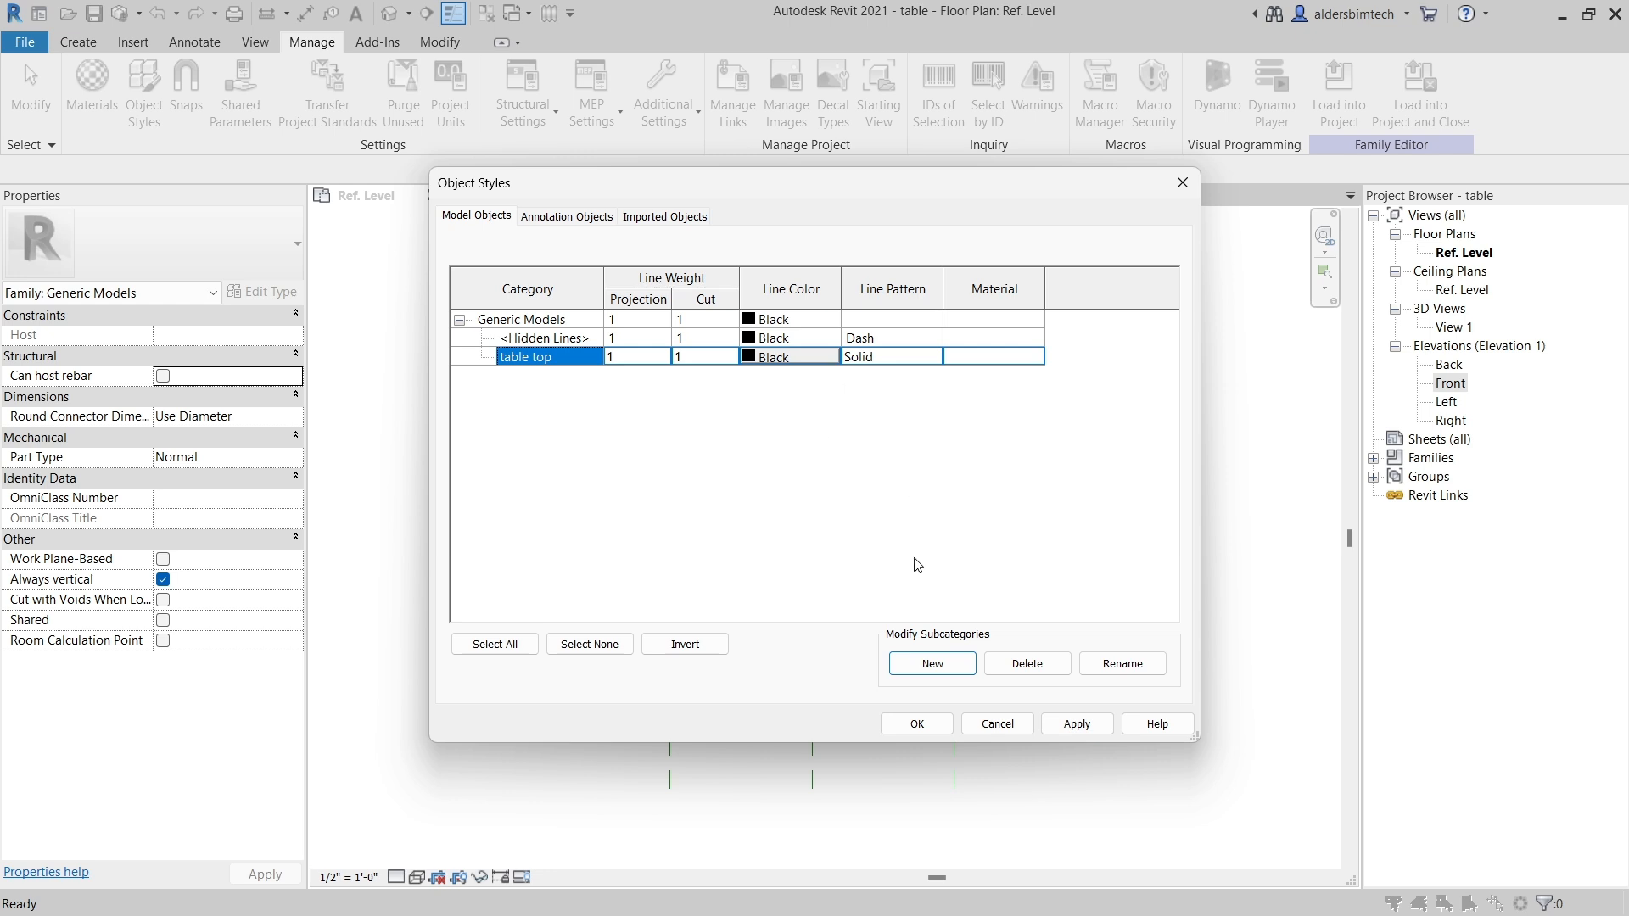
click(915, 725)
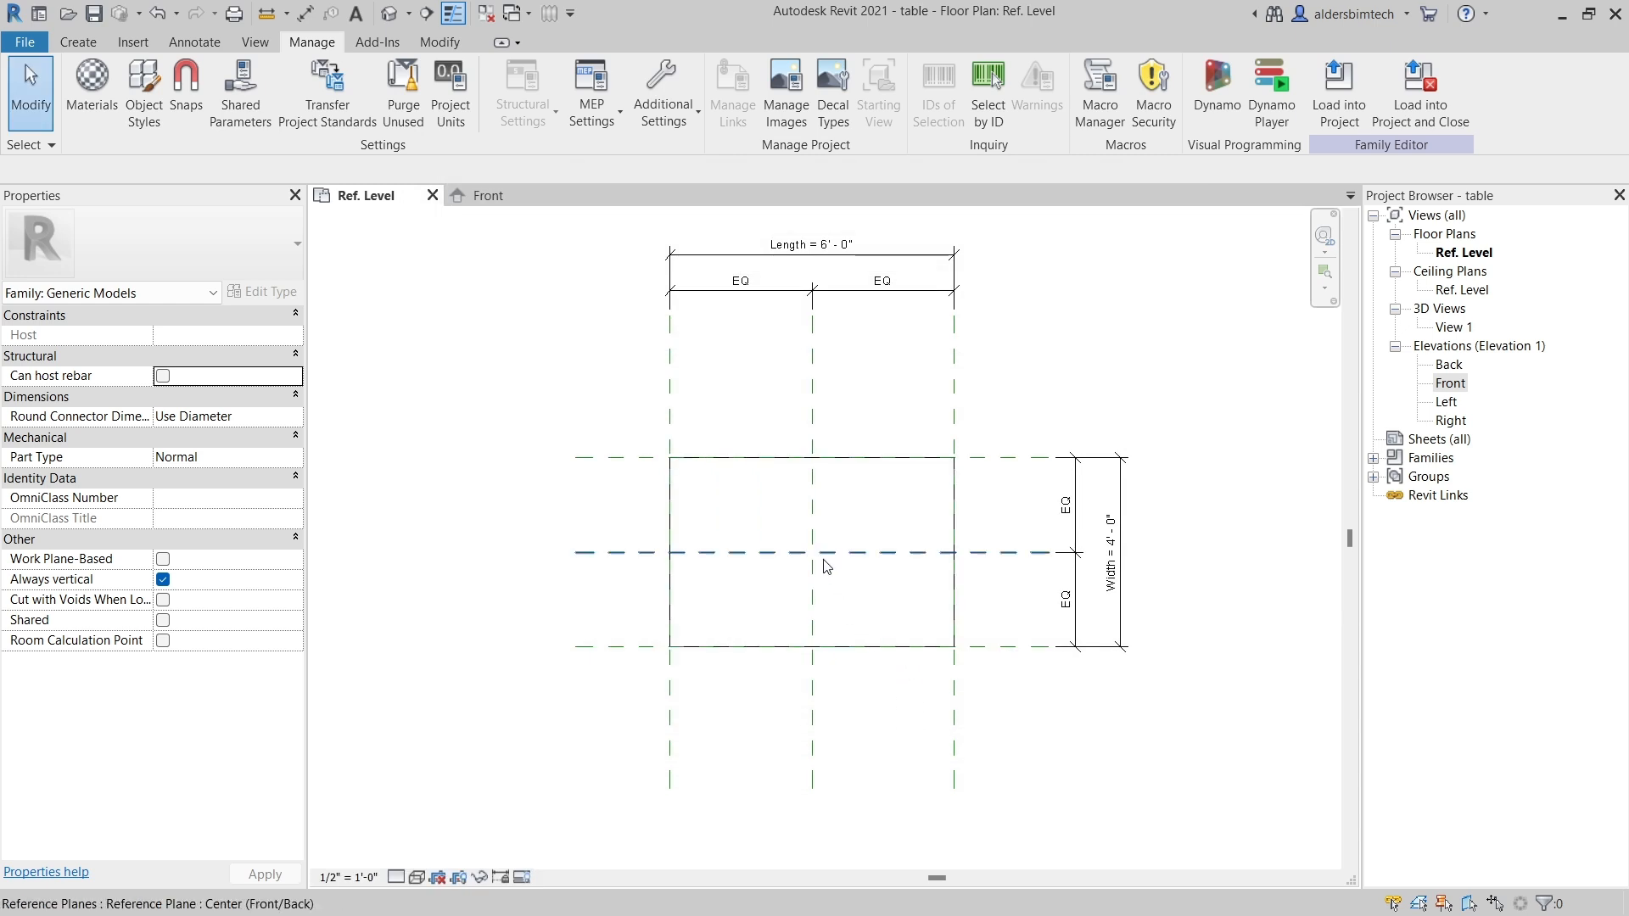
Assign the tabletop extrusion to the "table top" subcategory and deselect it.
click(716, 468)
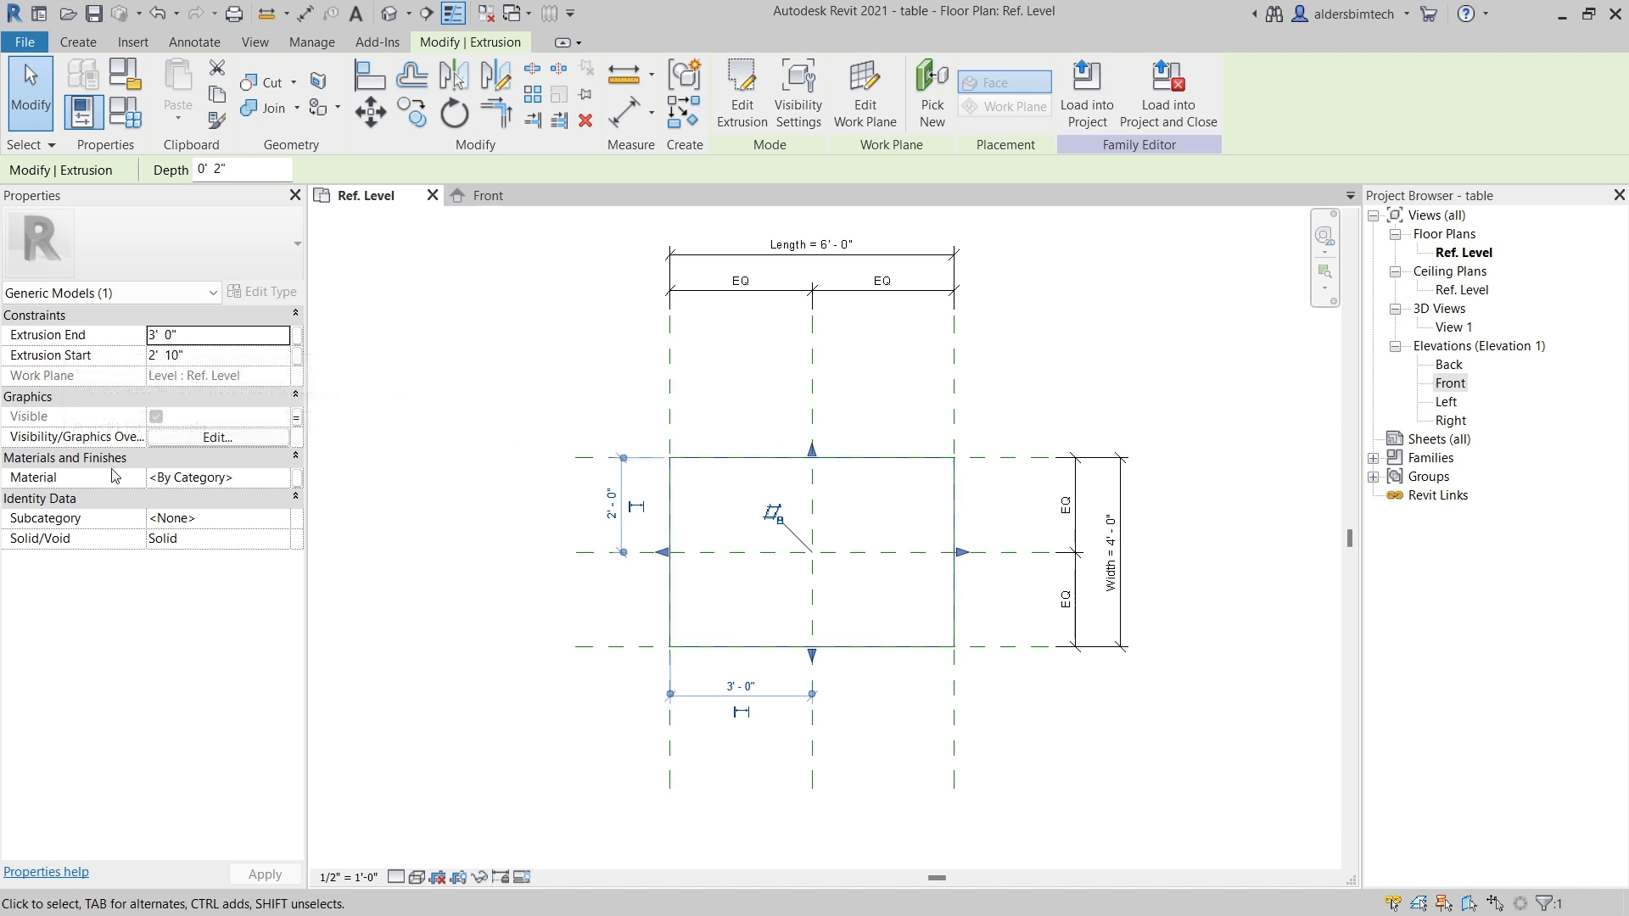
click(267, 518)
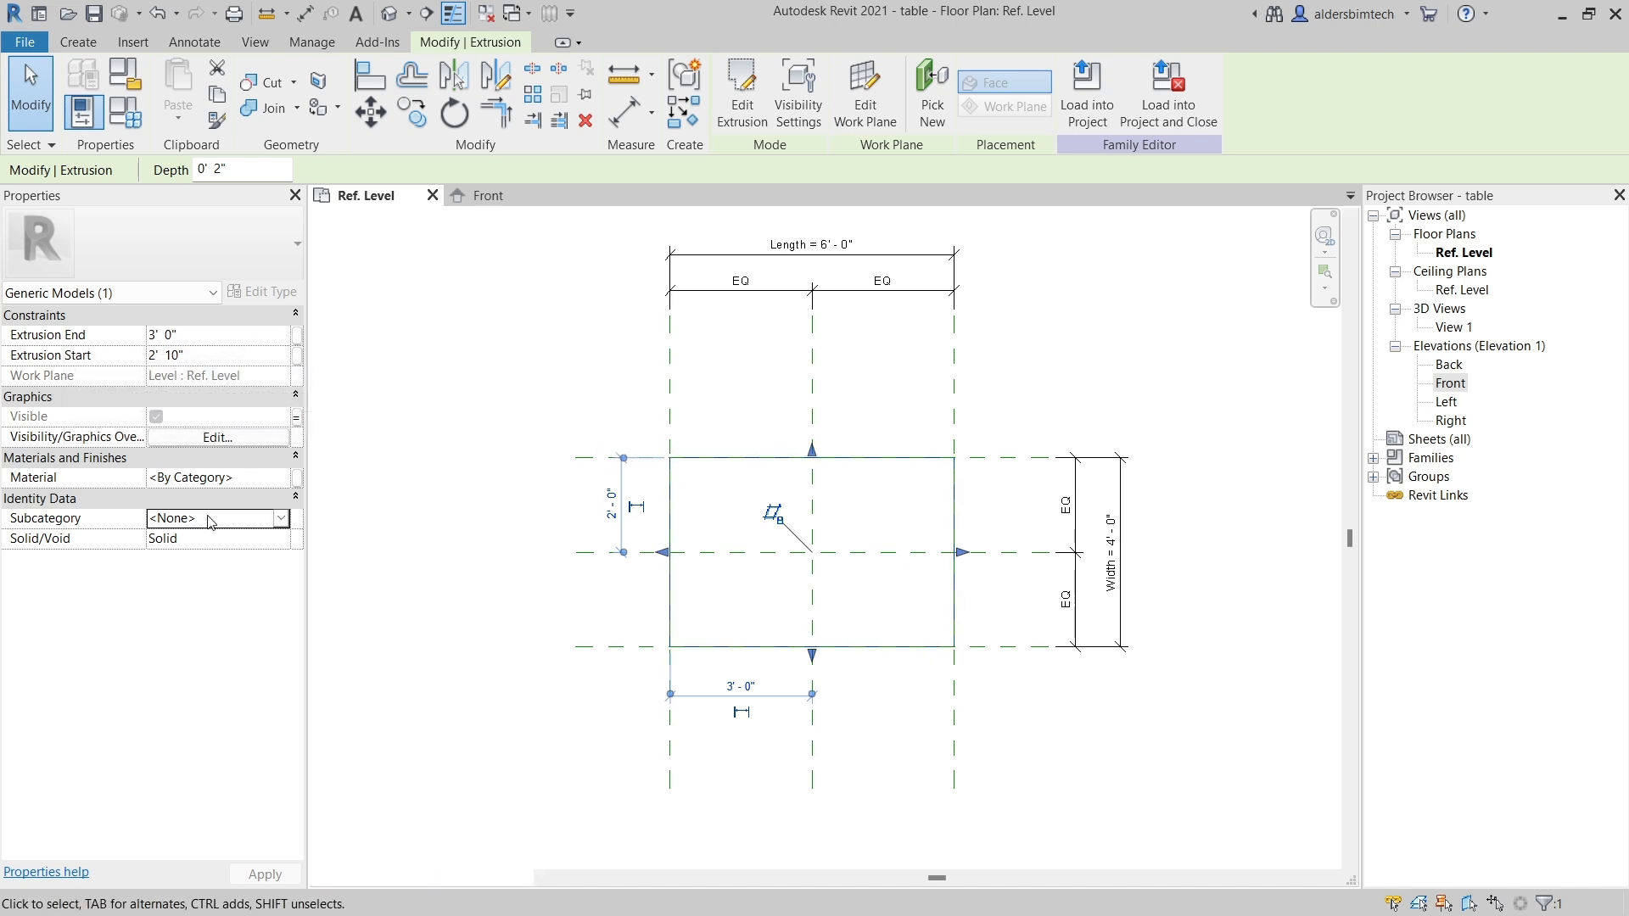
click(280, 518)
click(180, 574)
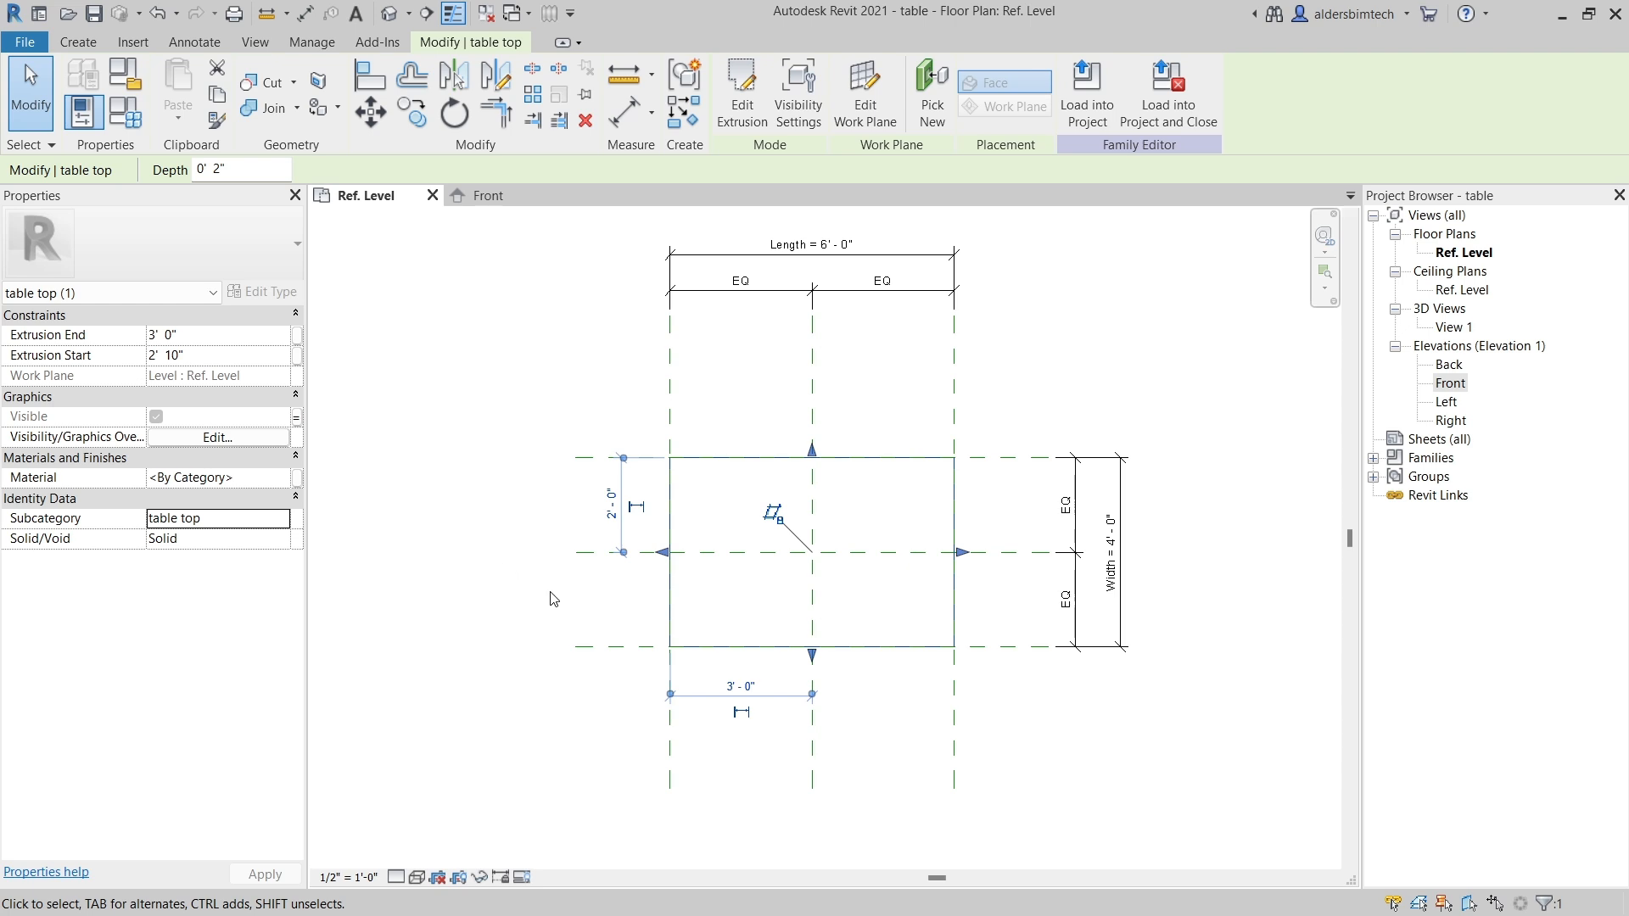
click(551, 507)
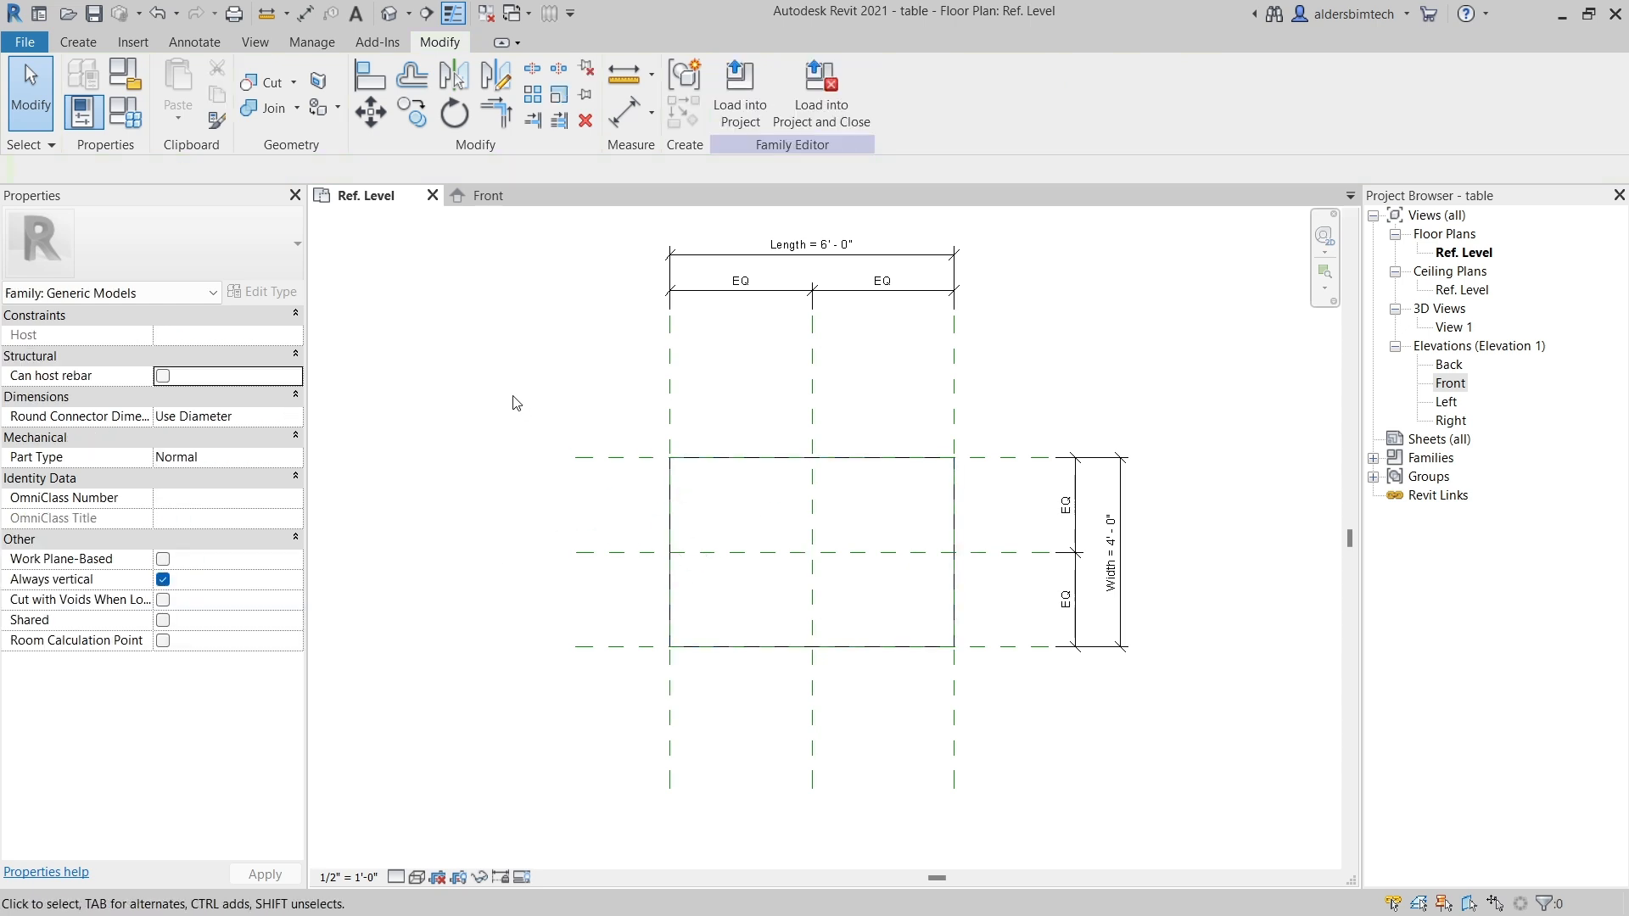